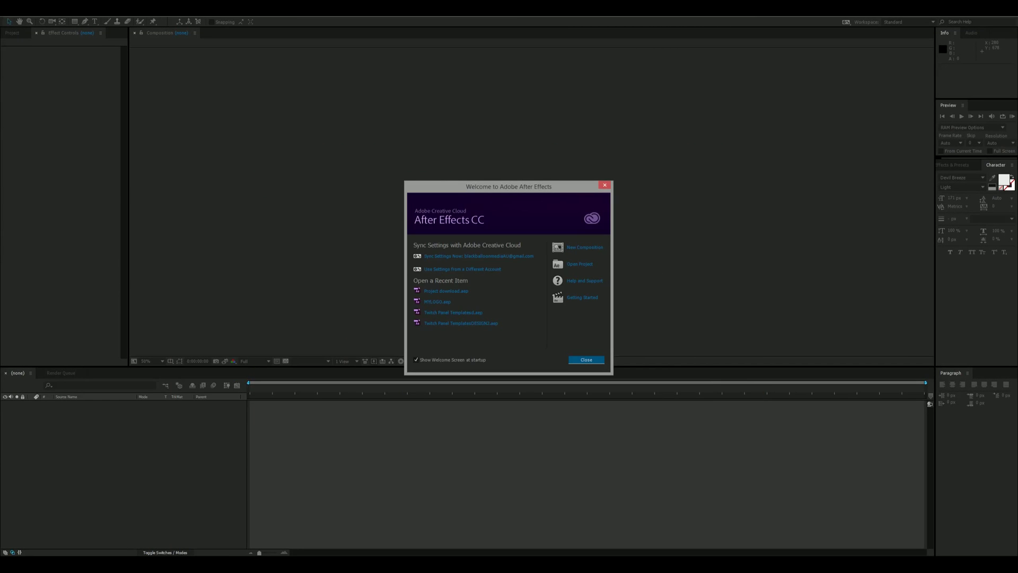
Step: Create a new composition named Comp 1 with the HDTV 1080 29.97 preset
click(565, 245)
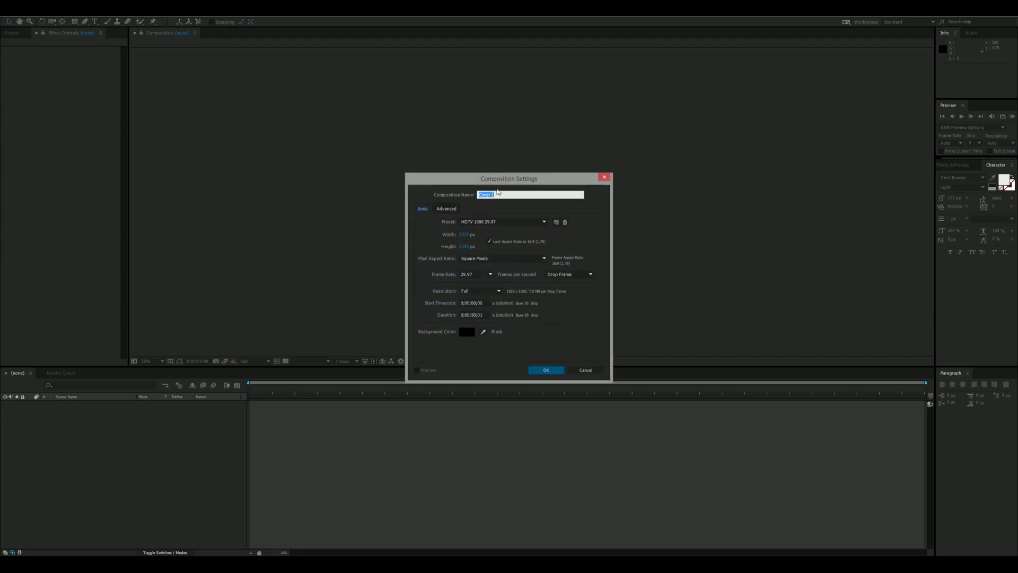
drag(523, 174, 496, 164)
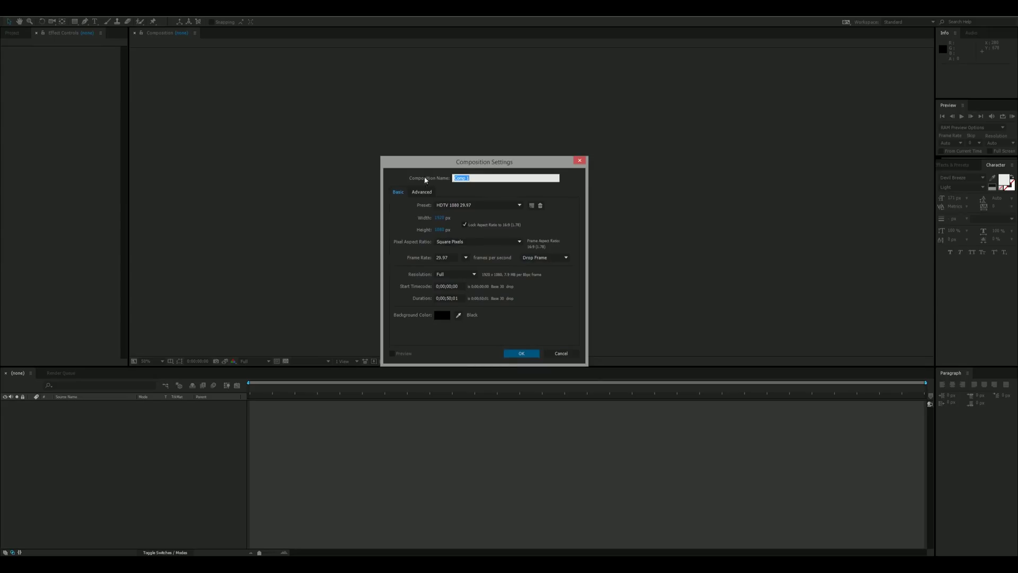
click(456, 257)
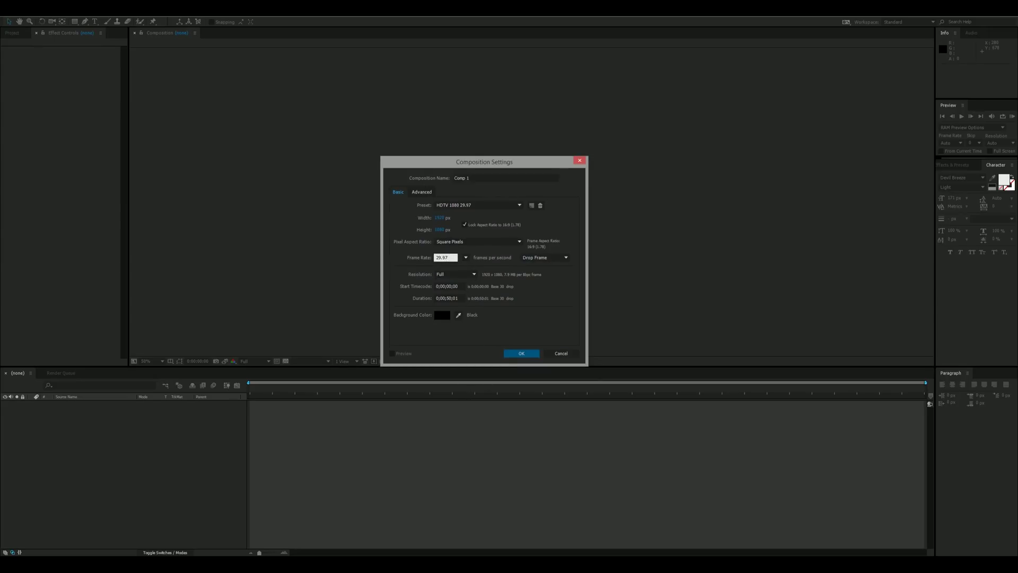
click(566, 227)
click(518, 355)
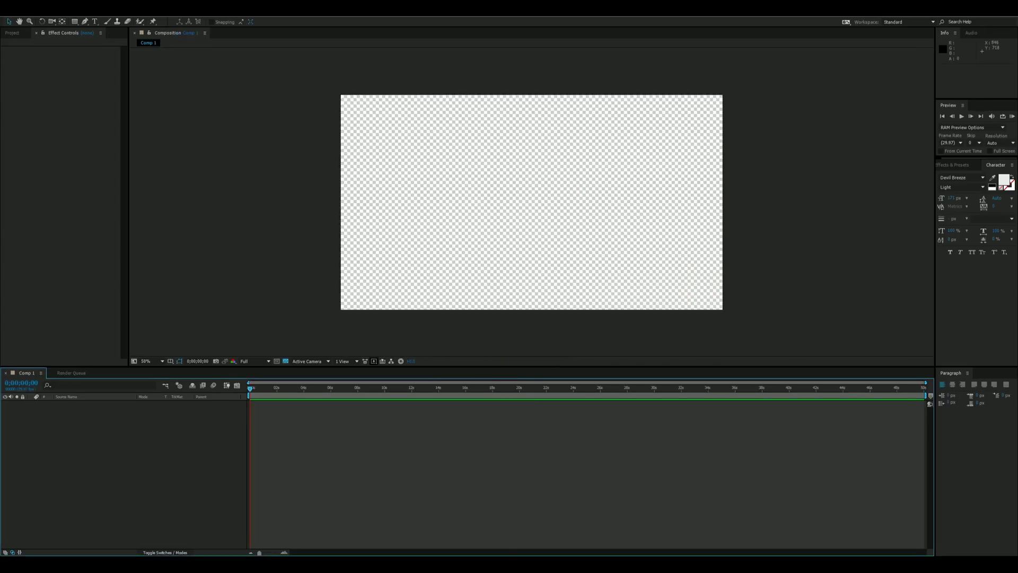
drag(564, 285, 548, 281)
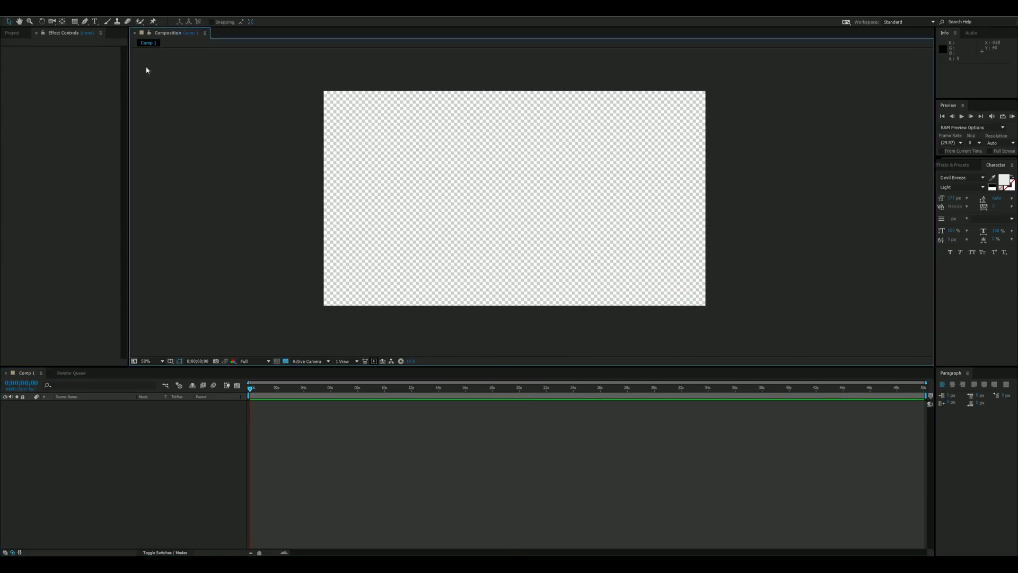
Step: Create a composition-sized solid layer in deep red as the background
click(71, 19)
mouse_move(74, 21)
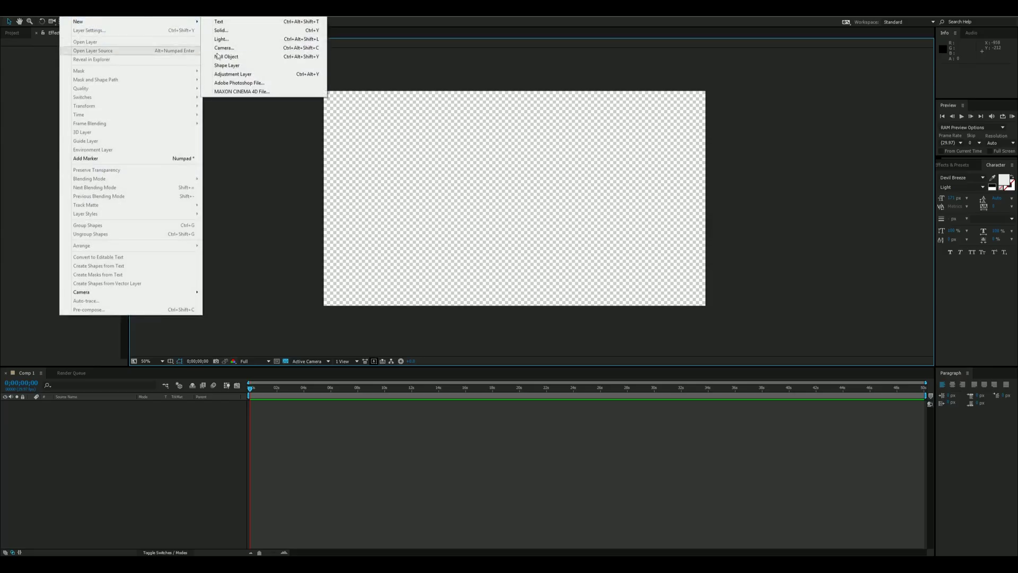
click(244, 32)
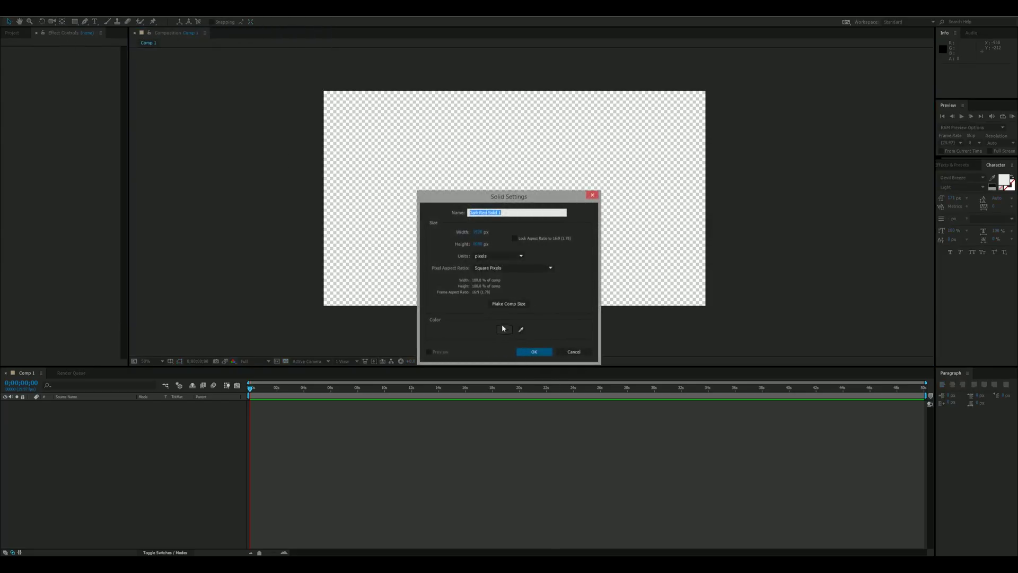
click(504, 329)
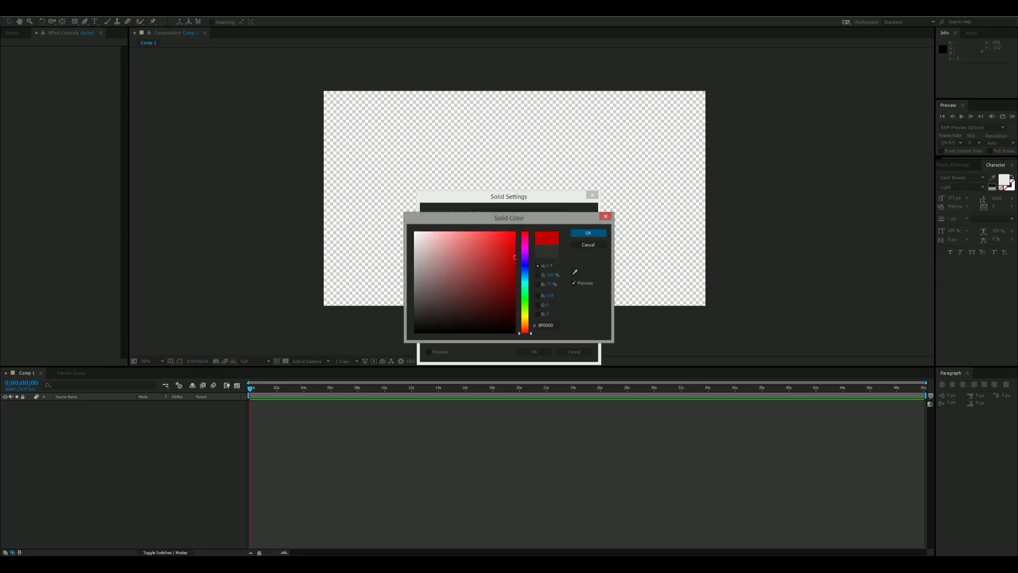
drag(514, 270, 514, 271)
click(588, 233)
click(534, 352)
Step: Add a second composition-sized solid in a very dark, nearly black red above the deep red one
click(67, 8)
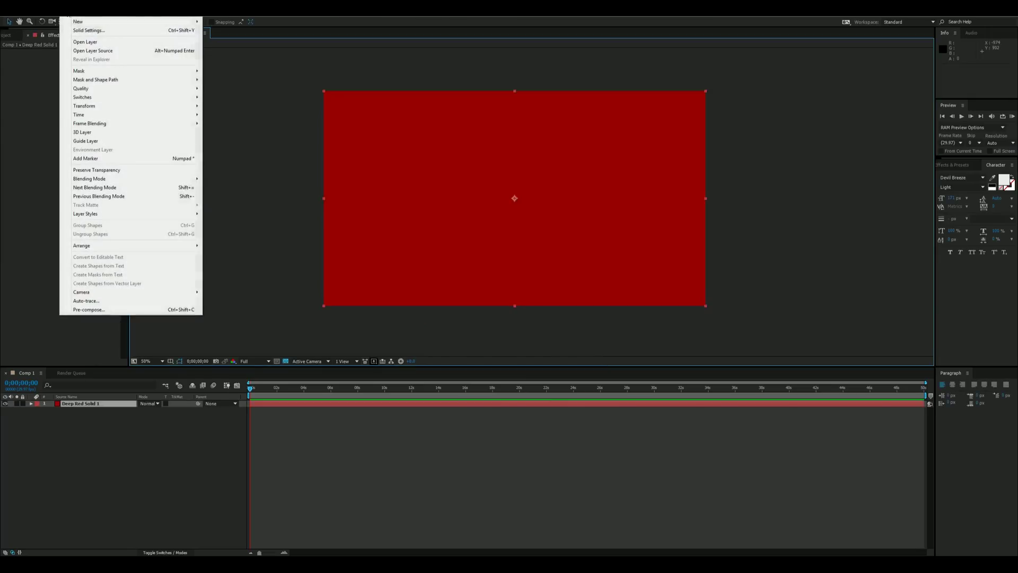
mouse_move(106, 20)
click(222, 31)
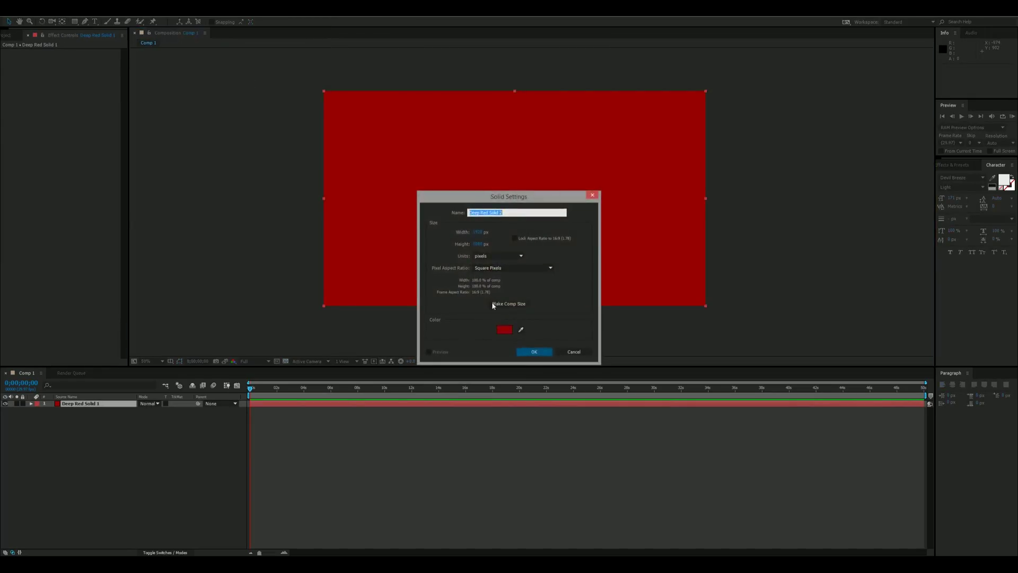
click(505, 329)
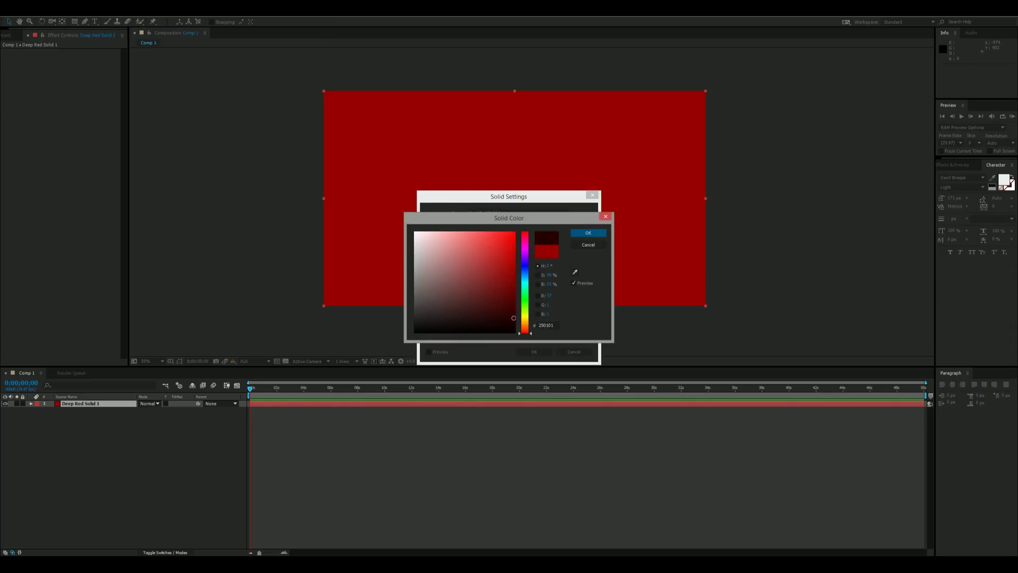
mouse_move(512, 318)
mouse_down()
mouse_move(448, 307)
mouse_move(470, 317)
mouse_up()
click(589, 233)
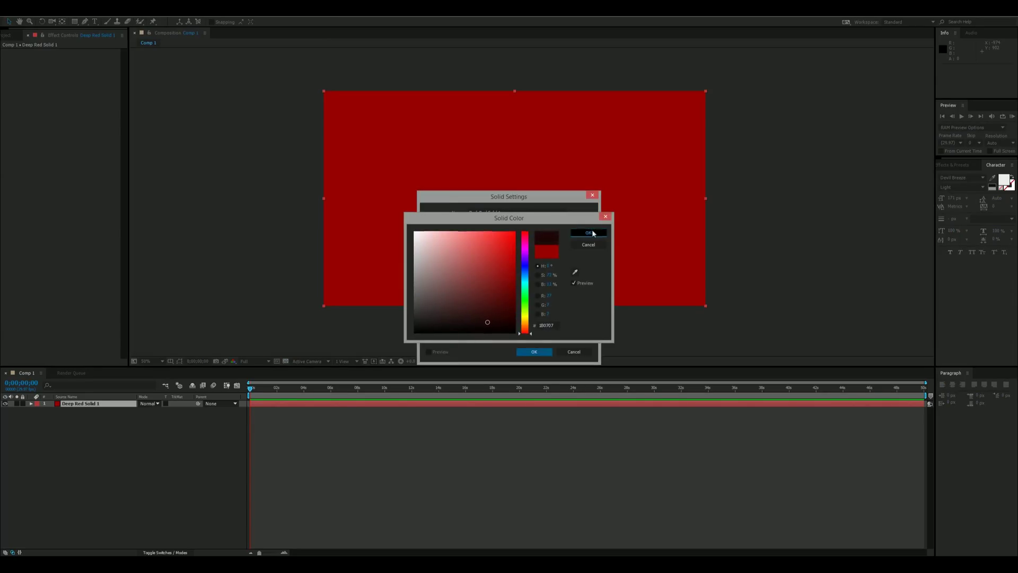
click(534, 351)
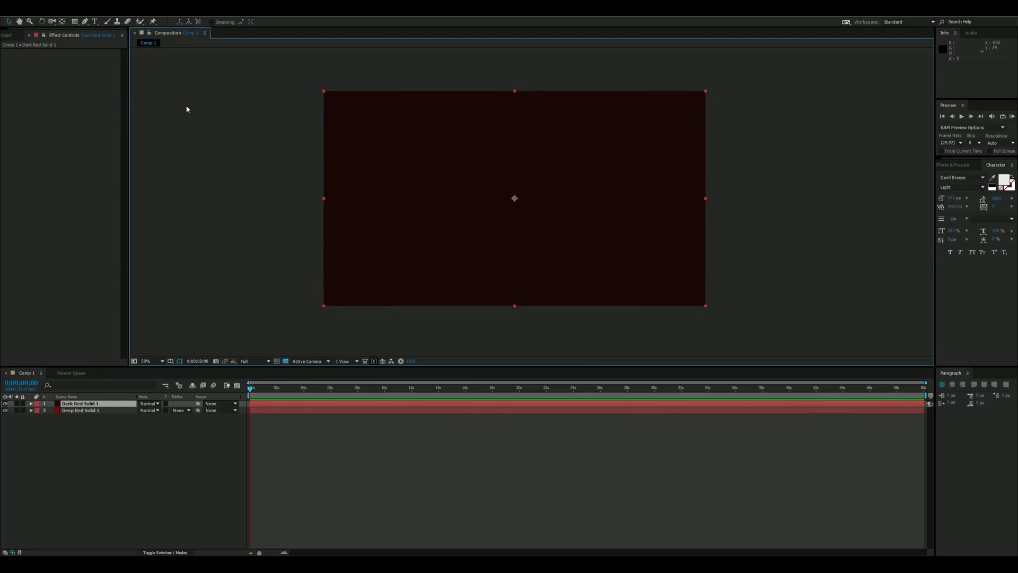
Step: Add a full-size elliptical mask to the dark red solid and feather it by about 1000 pixels
drag(77, 20, 99, 46)
double_click(74, 21)
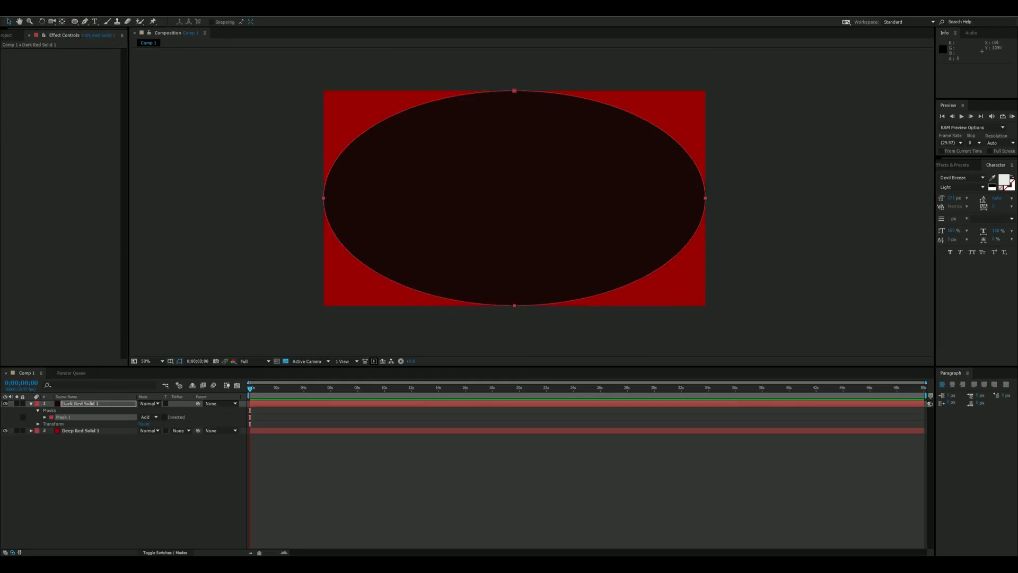
click(44, 418)
drag(150, 431, 681, 431)
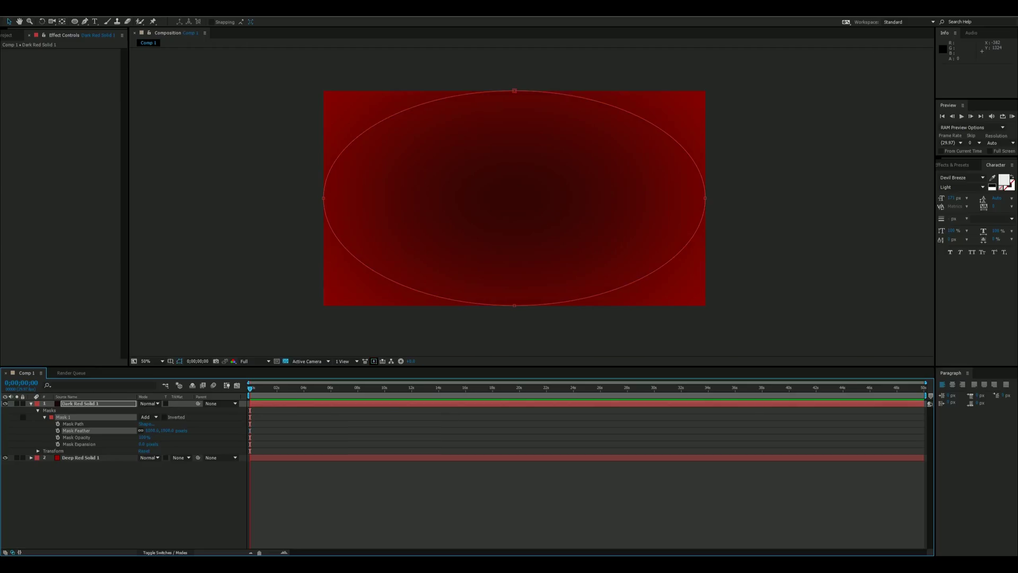
click(399, 278)
click(810, 186)
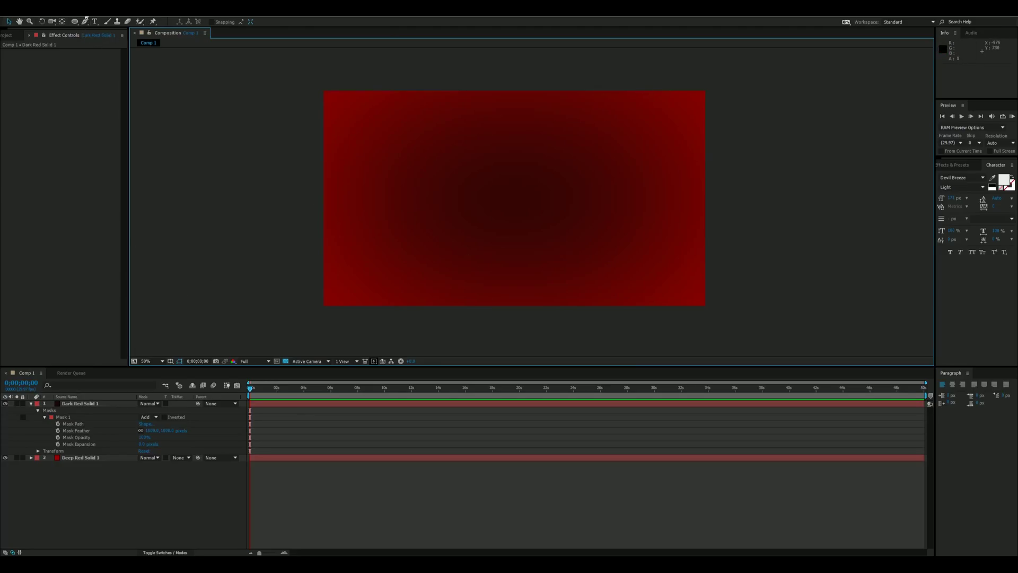
Step: Create another dark red solid above the masked layer, keeping the default solid settings
click(70, 13)
click(69, 12)
click(70, 13)
mouse_move(78, 23)
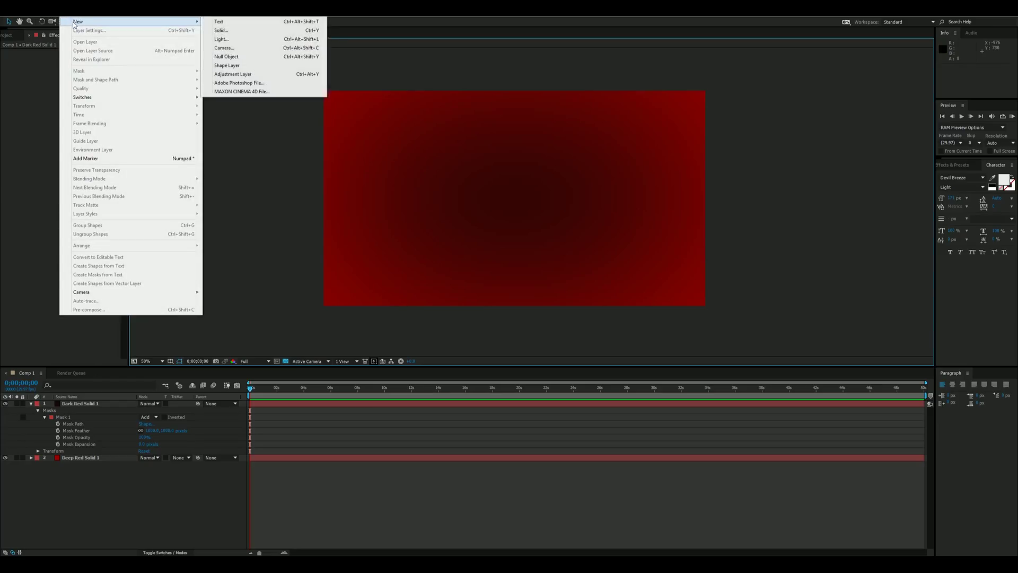
click(221, 31)
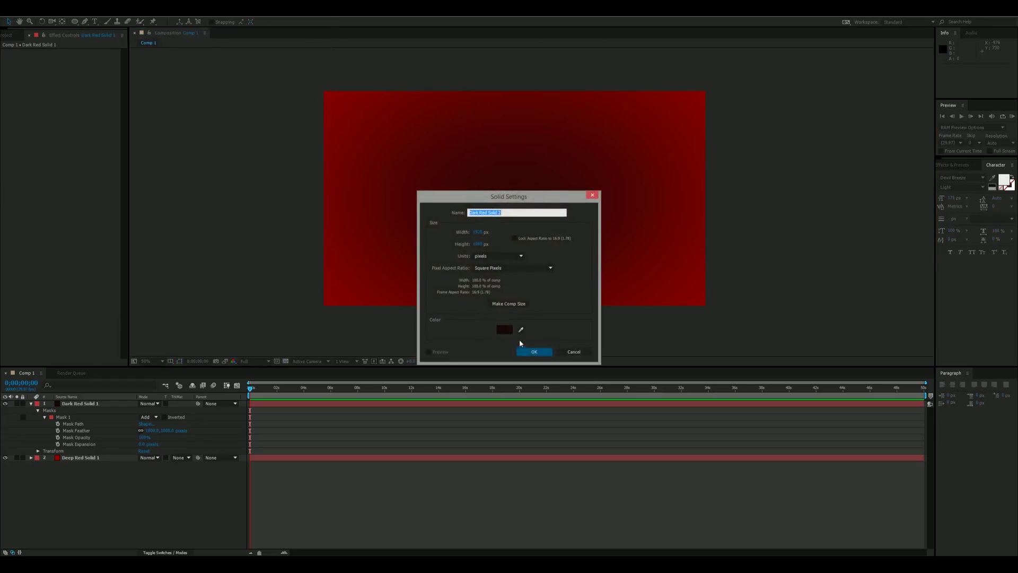
click(528, 354)
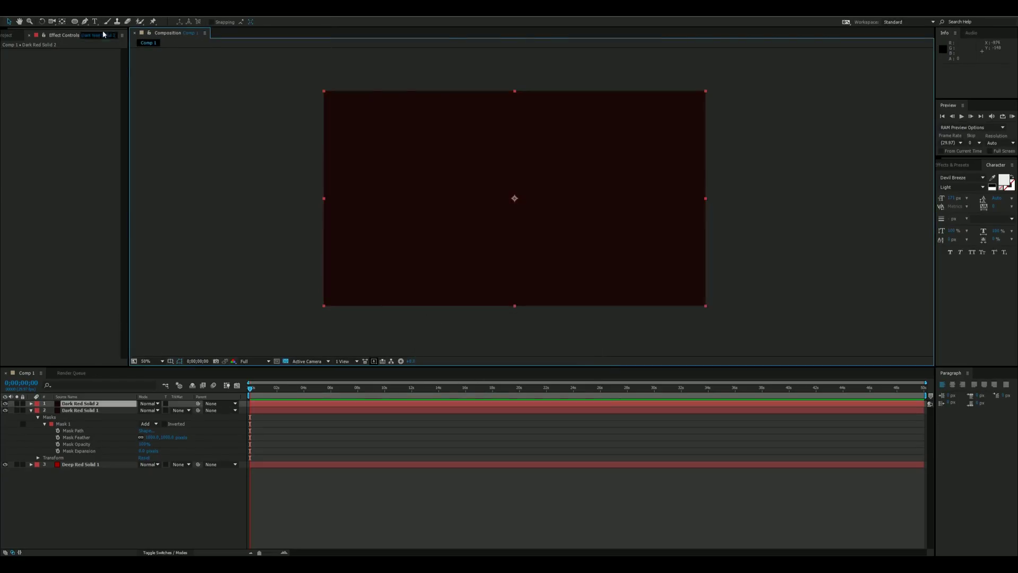
Step: Apply the Video Copilot Element effect to the new top solid and open its scene setup
click(88, 9)
mouse_move(134, 235)
click(217, 234)
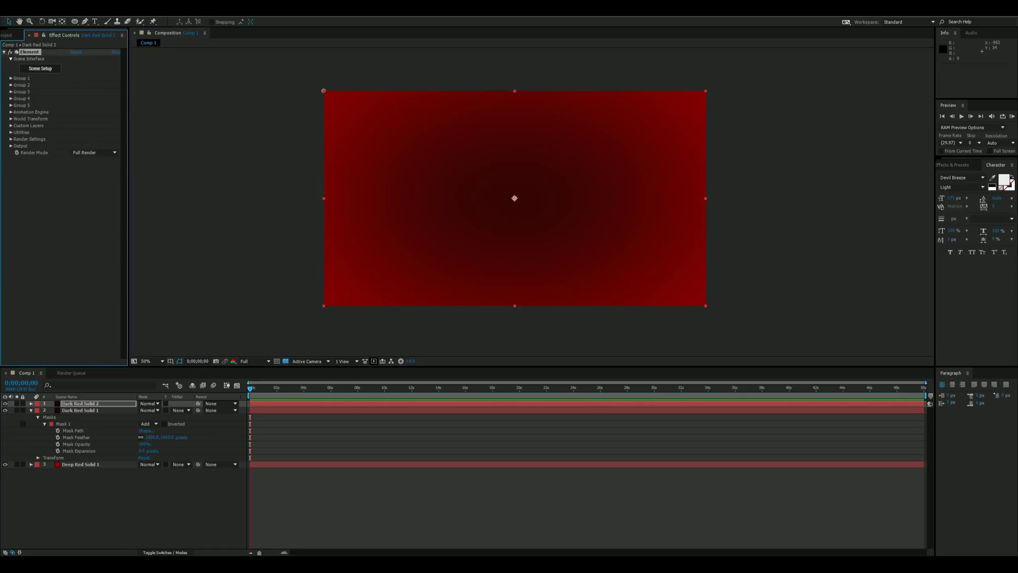
click(40, 68)
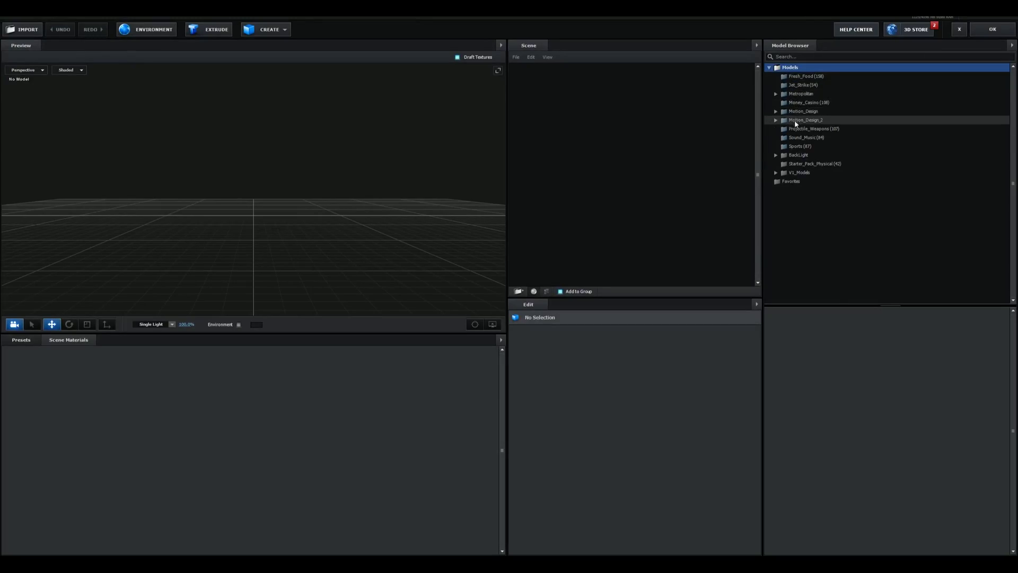
Step: Add the cell_dead model from the Motion_Design Organic_Forms collection to the scene and inspect its shape
click(776, 111)
click(823, 243)
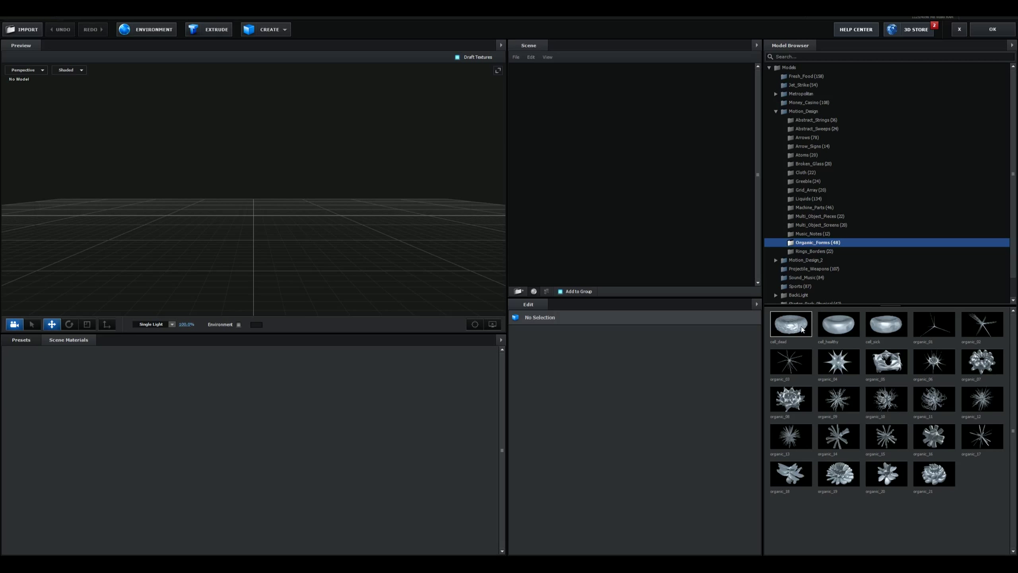
click(802, 329)
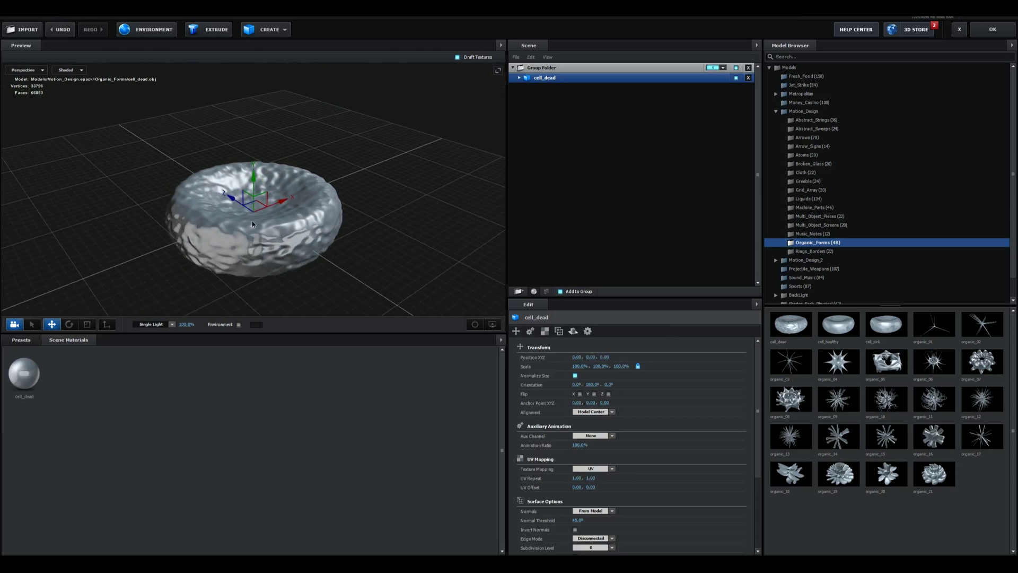
drag(237, 249, 281, 247)
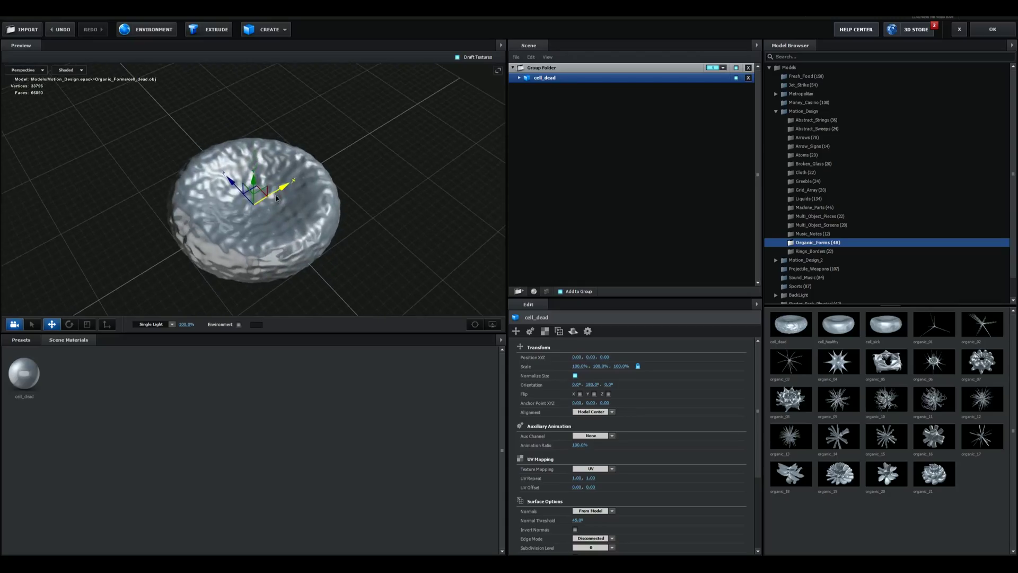
drag(278, 190, 214, 367)
Step: Apply the wet_lizard material from the Organic Pro_Shaders presets to the cell_dead model
click(21, 340)
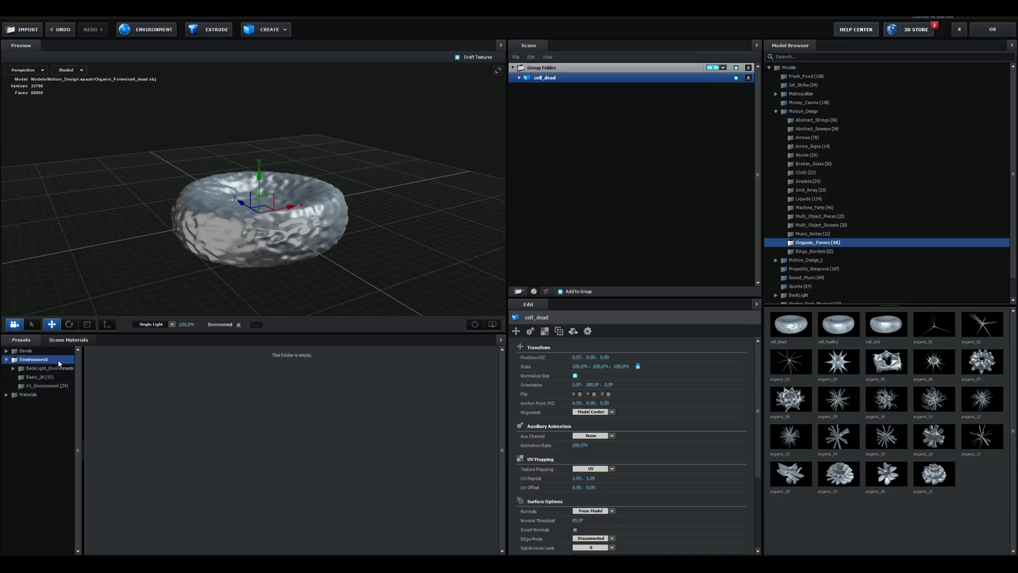
click(29, 395)
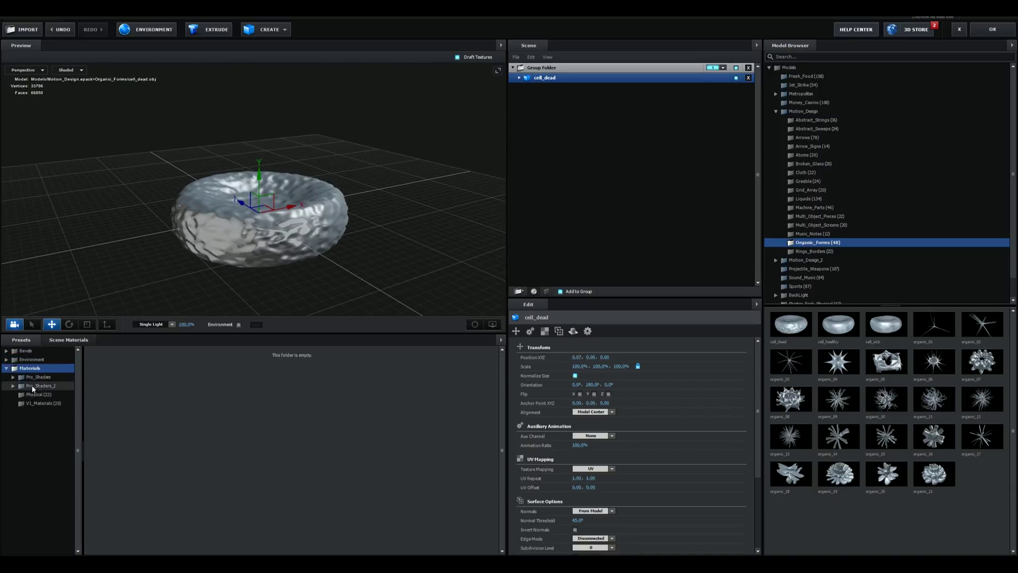
click(33, 386)
click(34, 378)
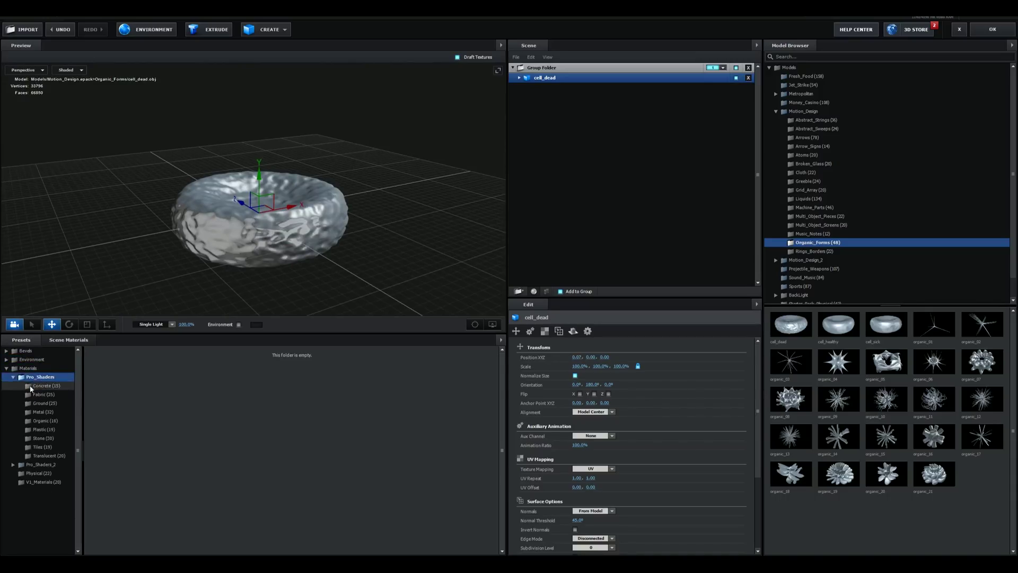
click(41, 421)
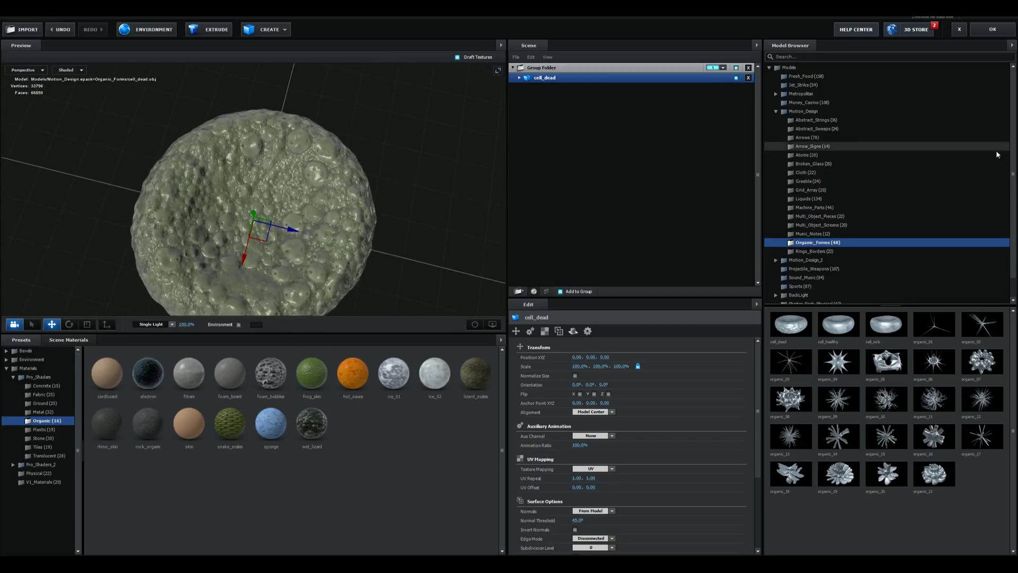
Step: Set the wet_lizard material's diffuse color to dark red, check the model, and return to the composition
click(519, 78)
click(556, 87)
scroll(683, 426, down, 2)
click(578, 376)
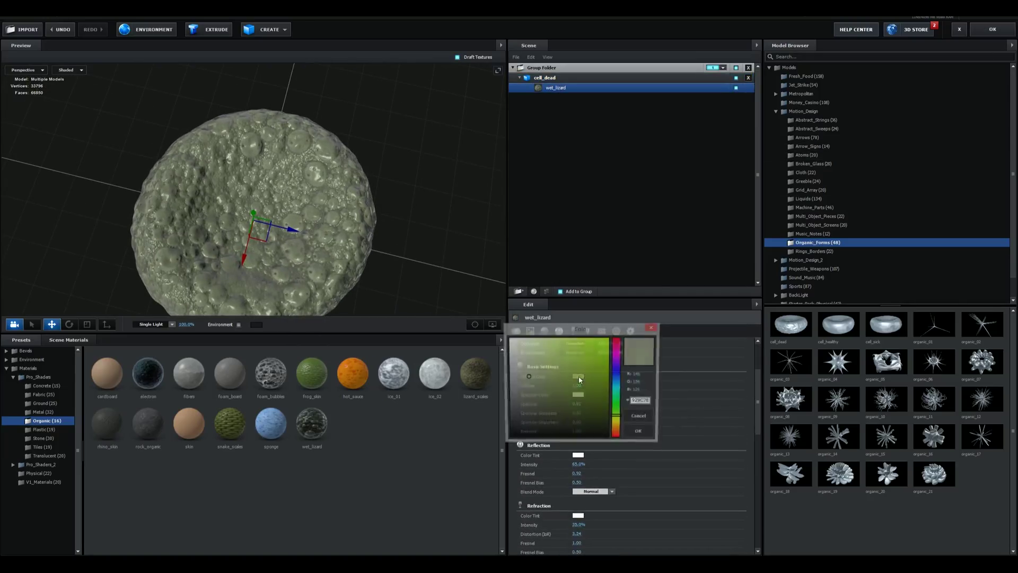
mouse_move(617, 361)
mouse_down()
mouse_move(625, 322)
mouse_move(607, 366)
mouse_move(619, 375)
mouse_move(608, 383)
mouse_up()
click(640, 433)
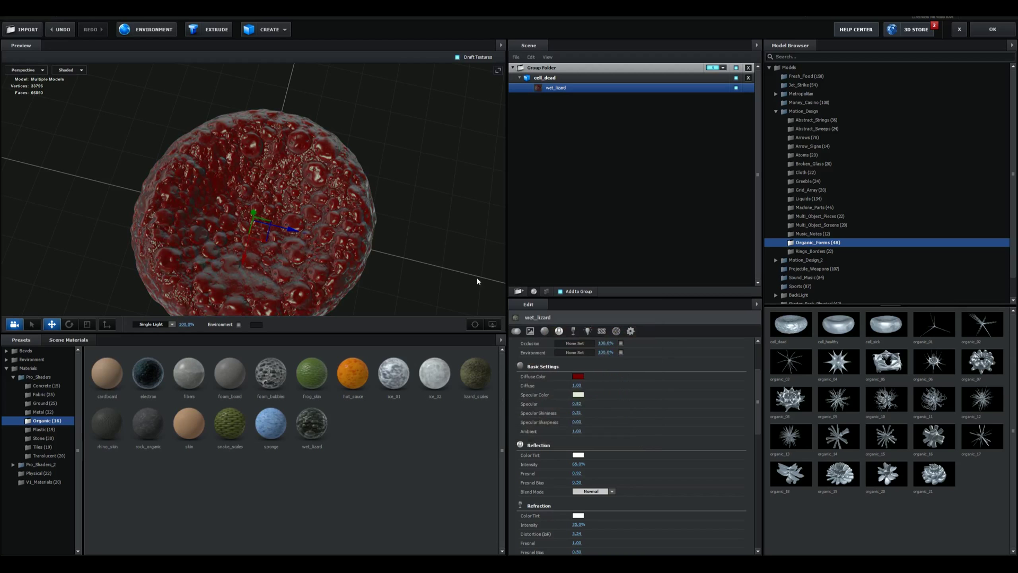
drag(439, 249, 364, 188)
scroll(375, 211, down, 5)
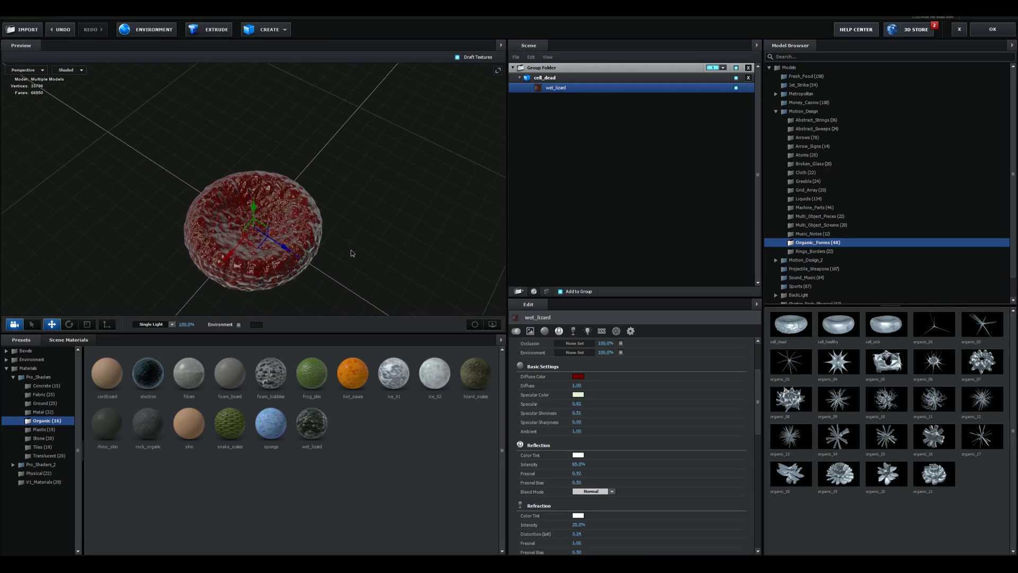
drag(350, 250, 292, 179)
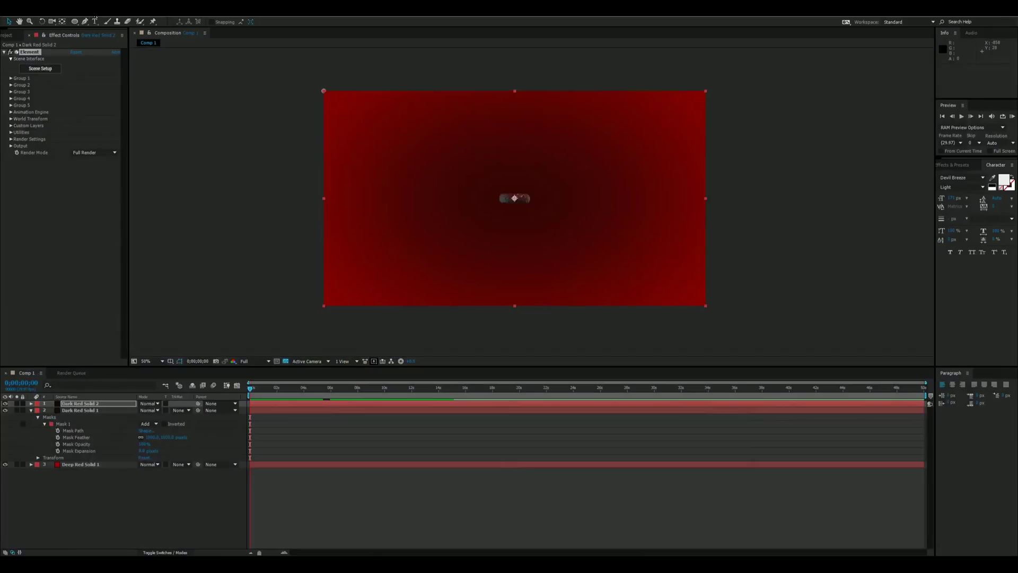
Step: Add a two-node camera with the 35mm preset and move it close to the cell, looking slightly down on it
click(88, 15)
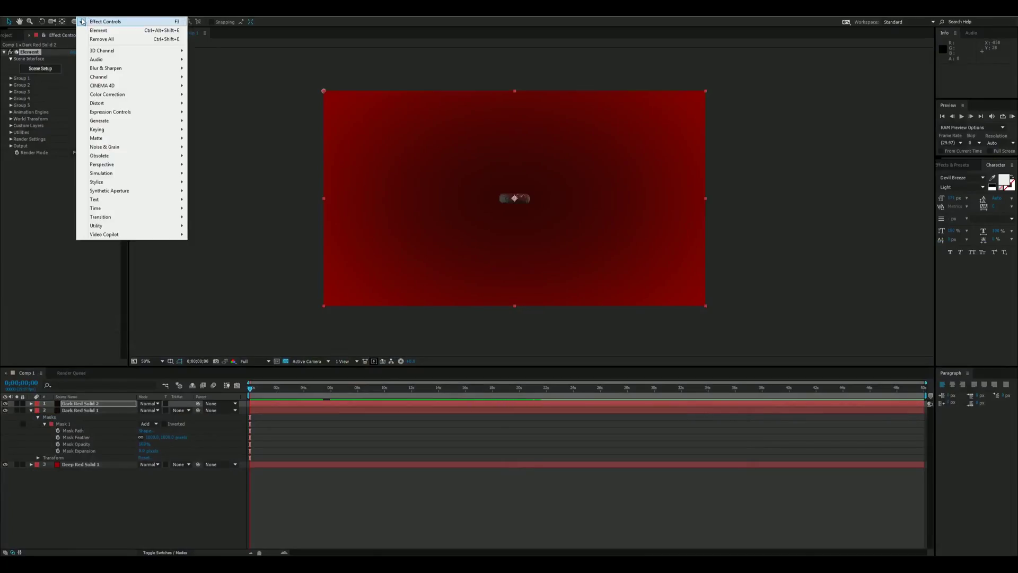
mouse_move(65, 16)
mouse_move(159, 21)
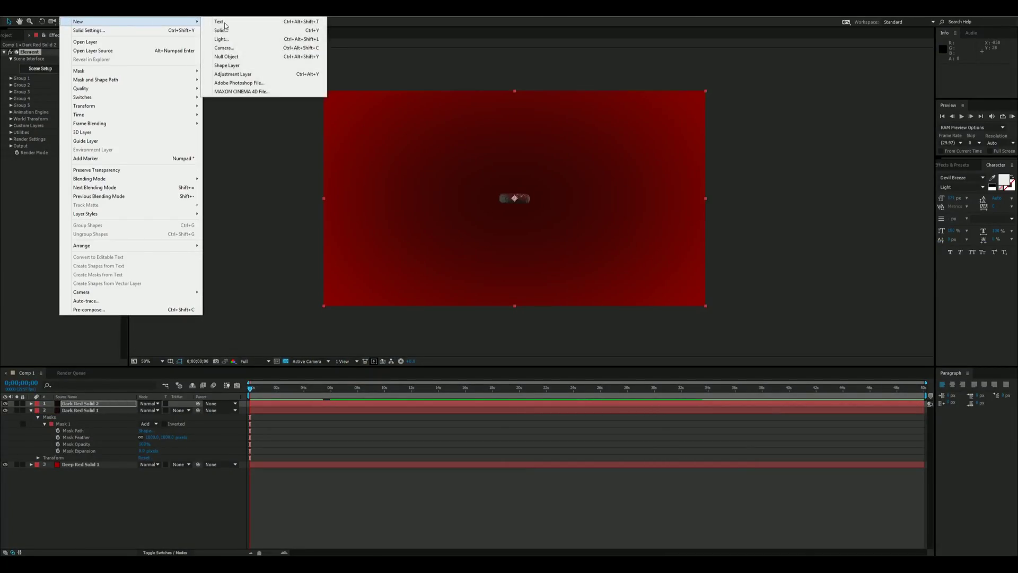
click(221, 48)
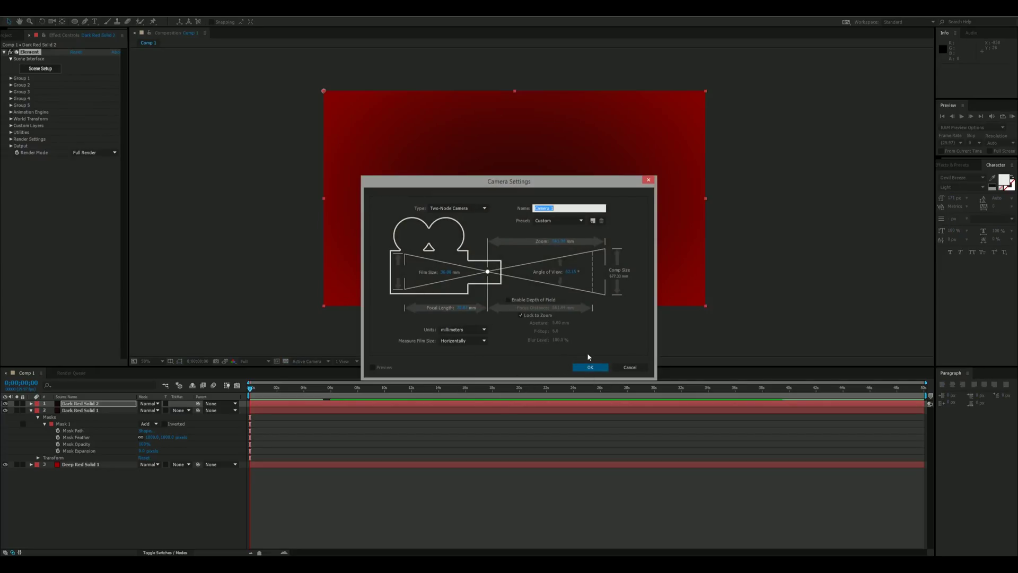
click(560, 220)
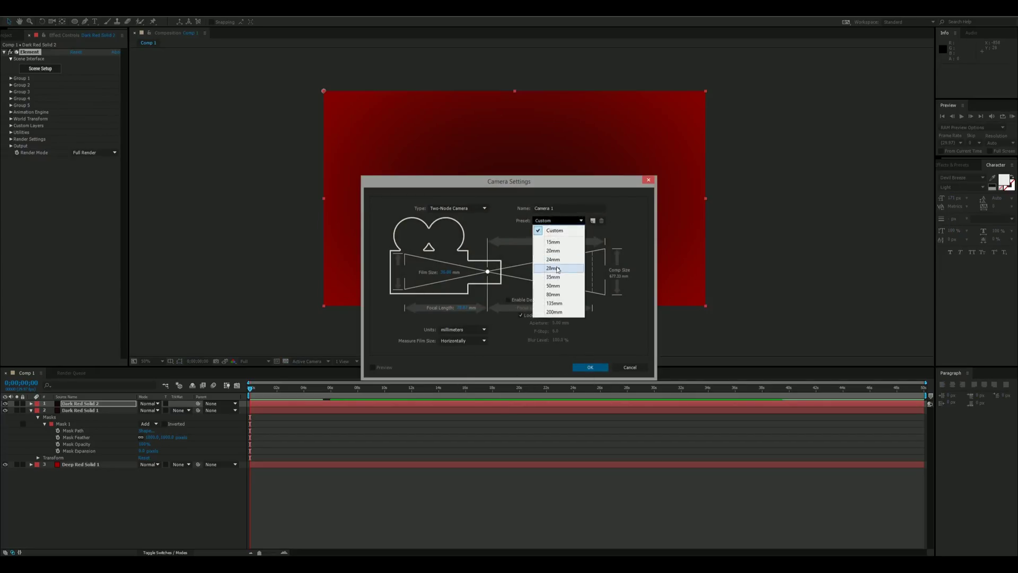
click(554, 277)
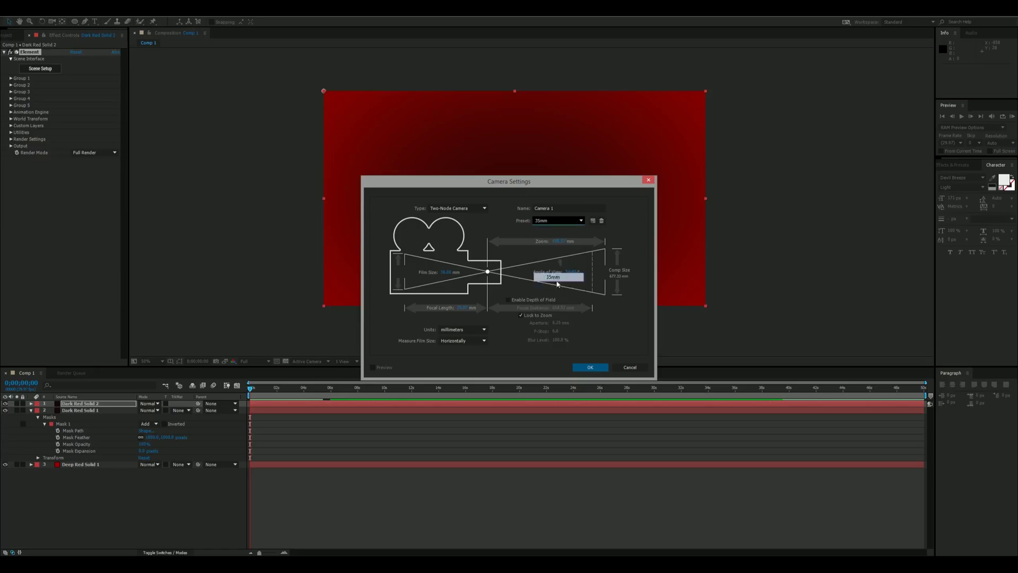
click(591, 368)
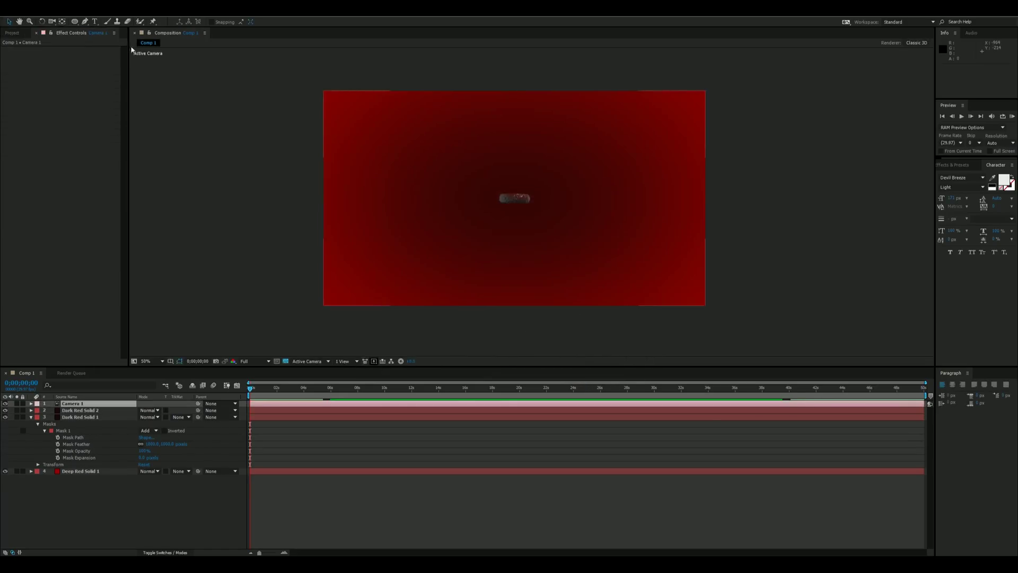
click(56, 23)
drag(509, 259, 526, 321)
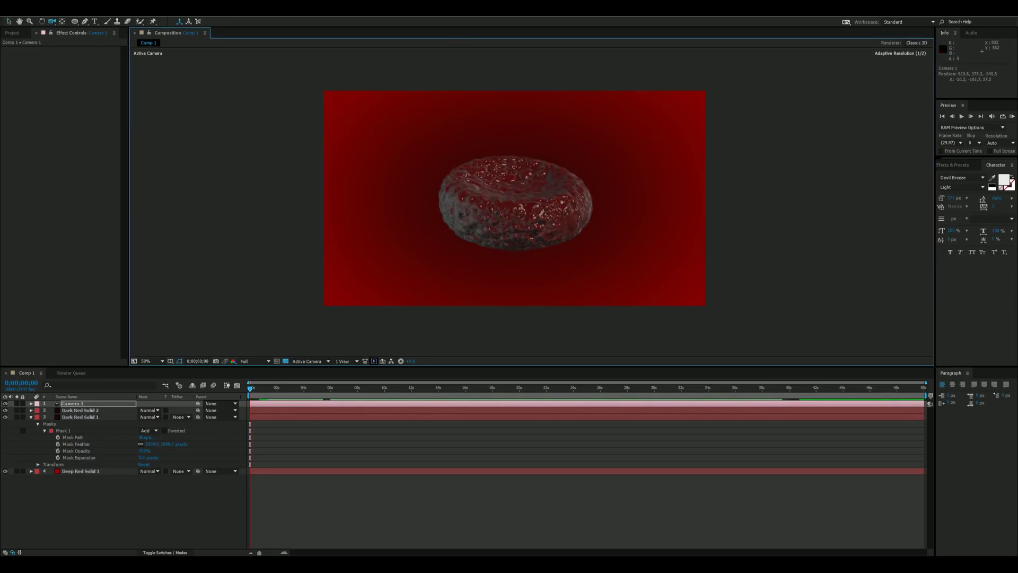
Step: Raise the random X, Y and Z particle rotation for Group 1 in the Element effect on Dark Red Solid 2
click(80, 411)
click(17, 92)
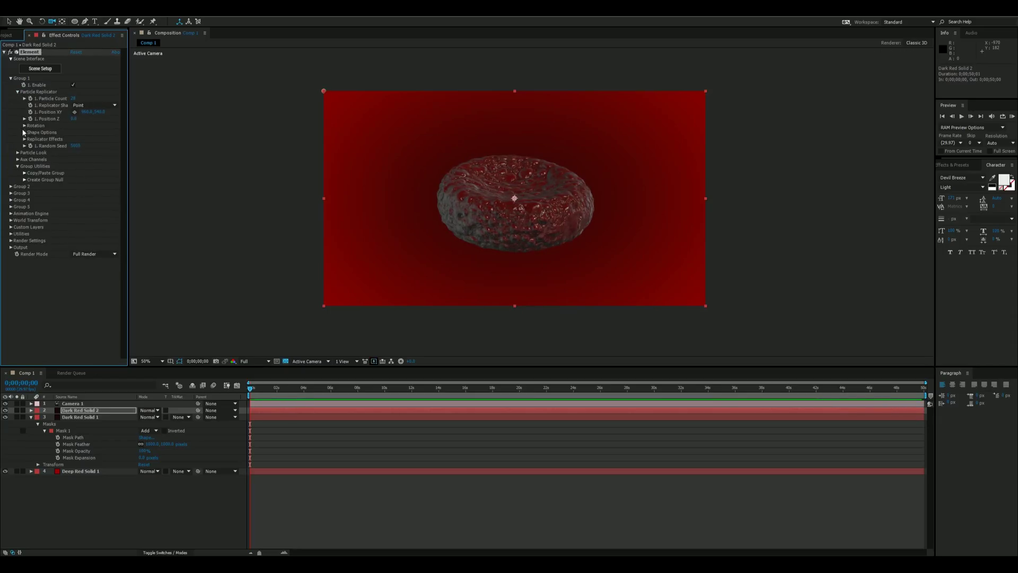
click(17, 153)
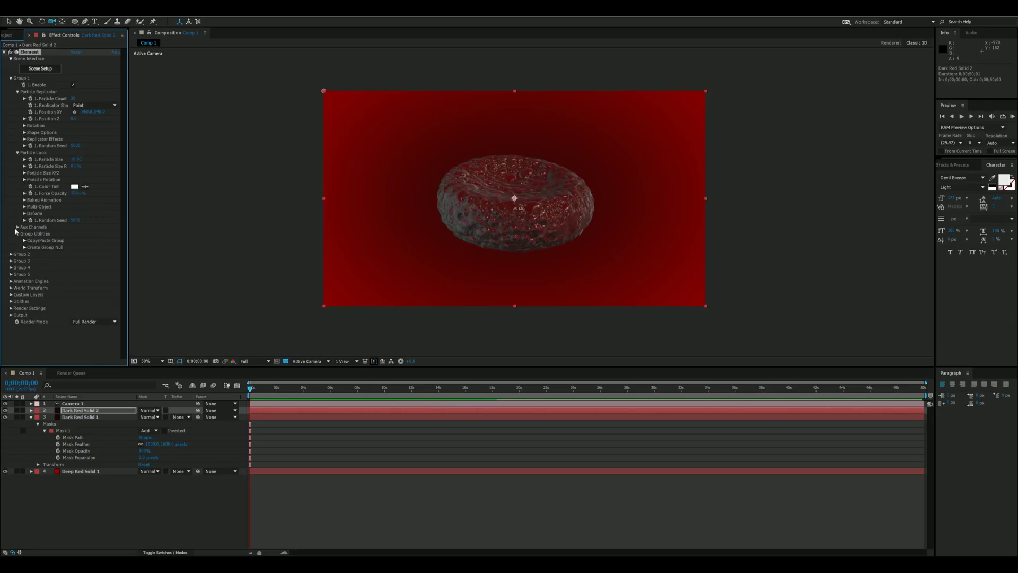
click(25, 180)
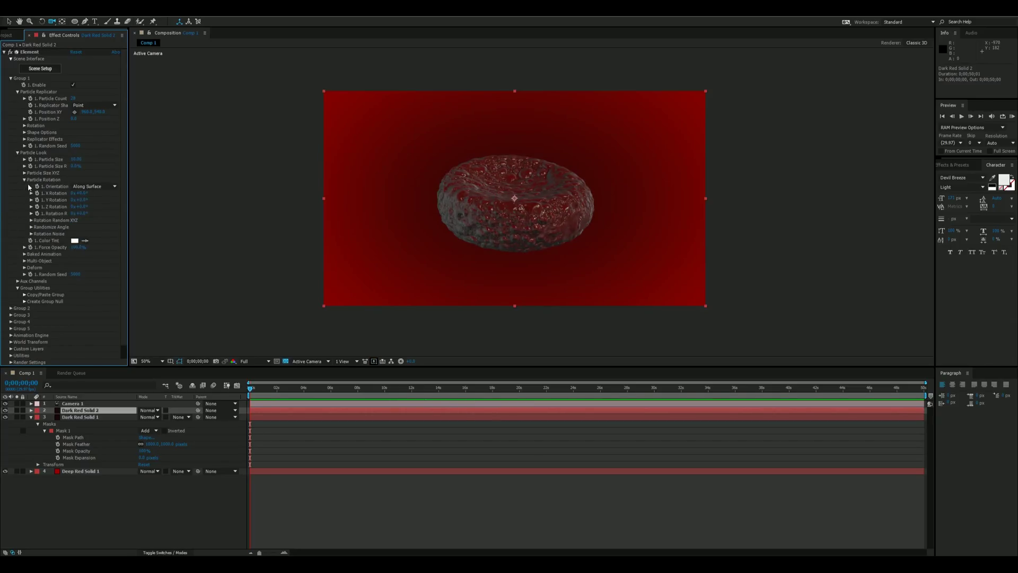
click(31, 220)
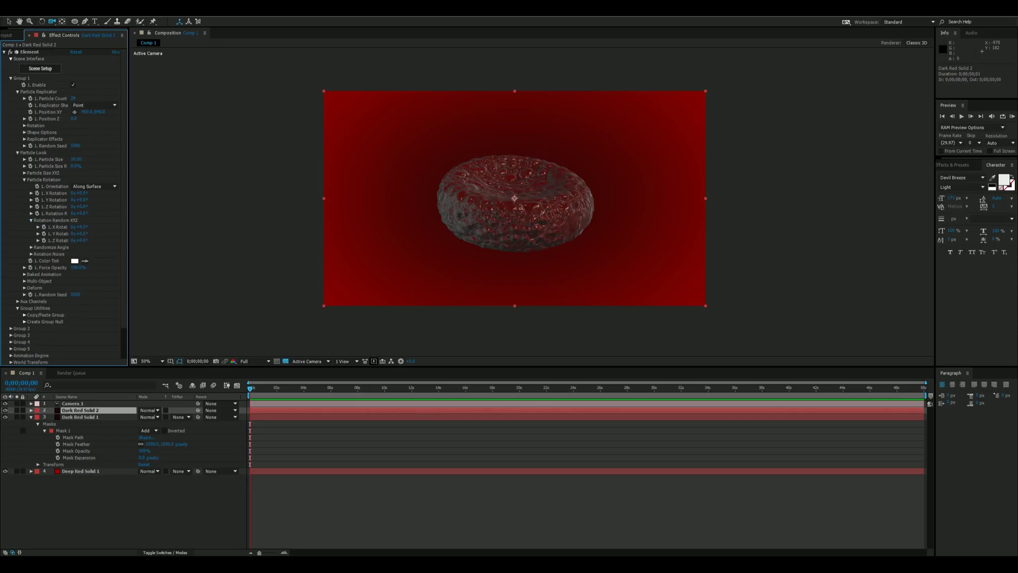
drag(80, 227, 172, 242)
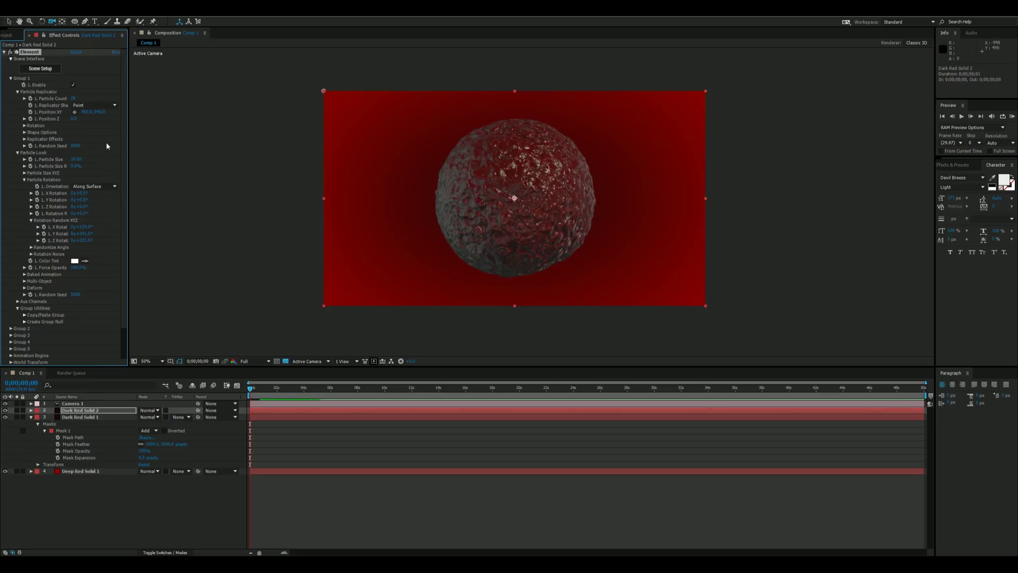
Step: Enable Multi-Object for Group 1 and raise its Scatter Multi to spread the cells apart
scroll(561, 173, up, 2)
scroll(562, 172, down, 1)
scroll(497, 194, down, 2)
scroll(514, 197, up, 1)
scroll(514, 198, down, 1)
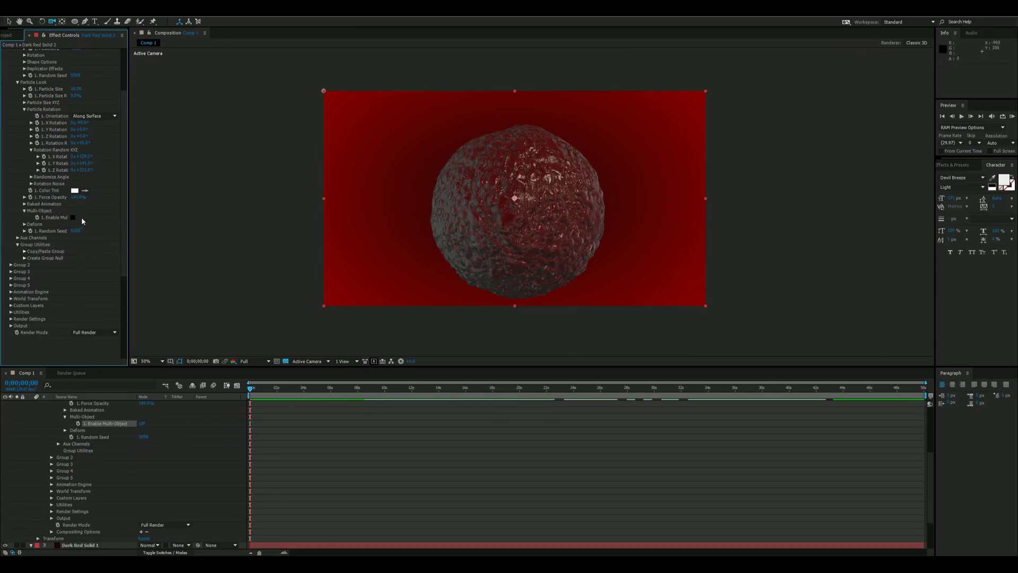
click(73, 217)
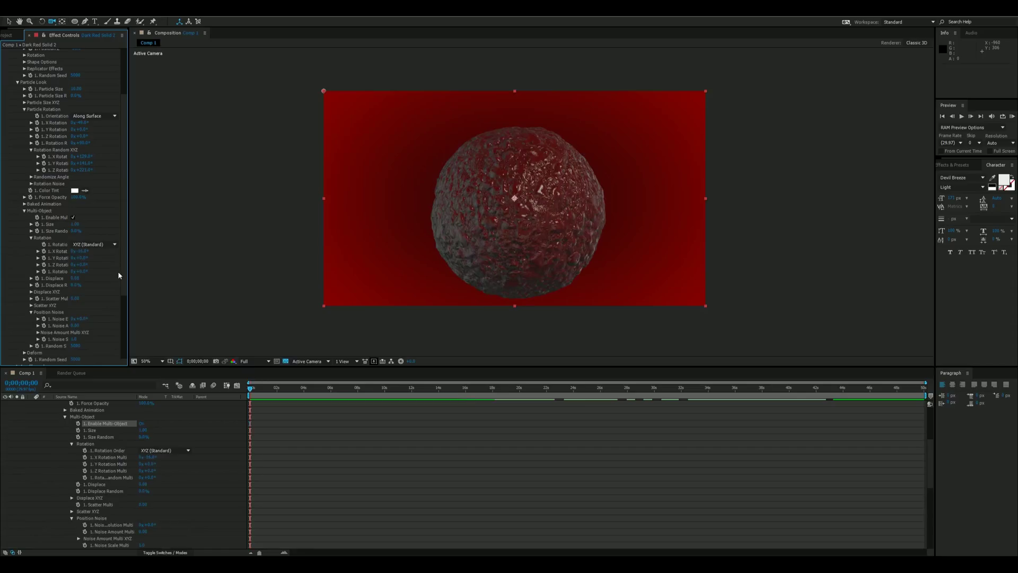
scroll(114, 287, down, 3)
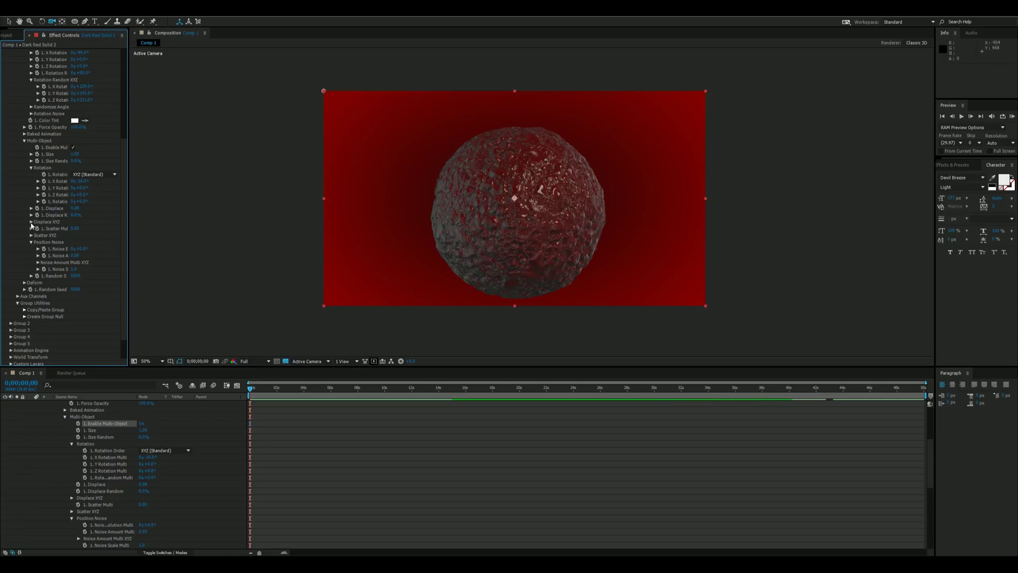
drag(74, 229, 114, 228)
drag(151, 504, 152, 505)
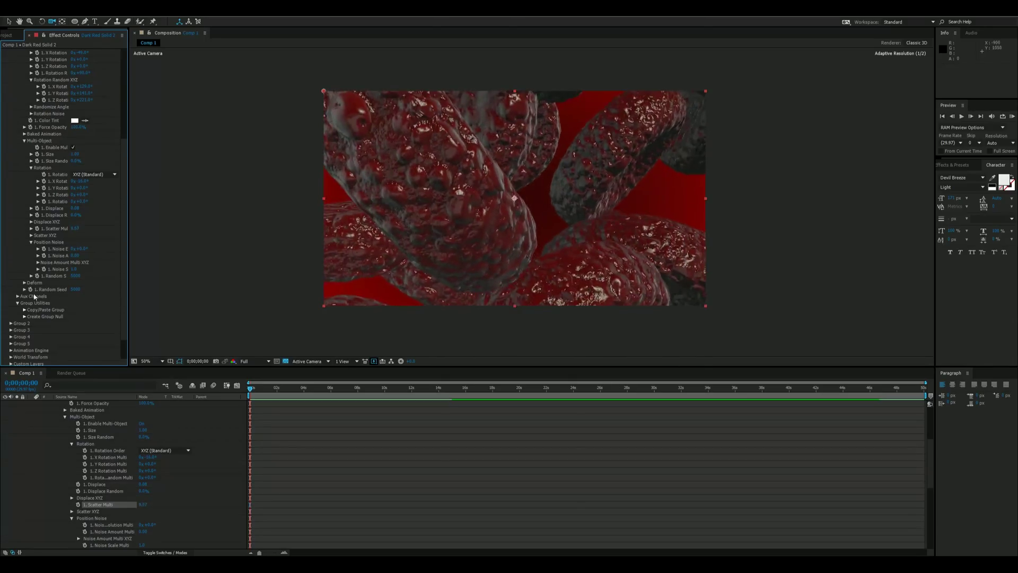
Step: Increase the X, Y and Z Scatter of the Multi-Object settings to distribute the cells through space
click(31, 235)
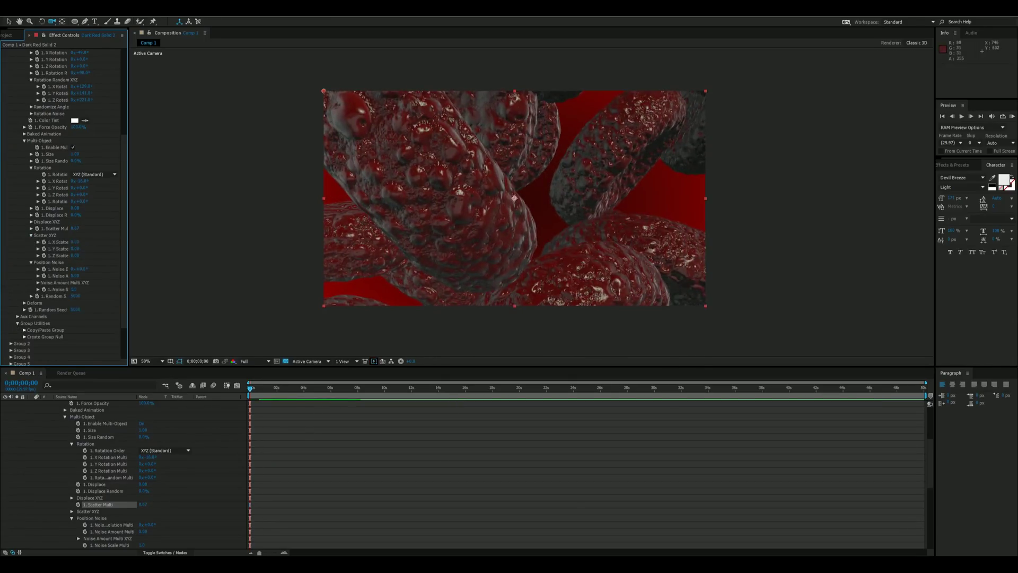
drag(472, 211, 620, 247)
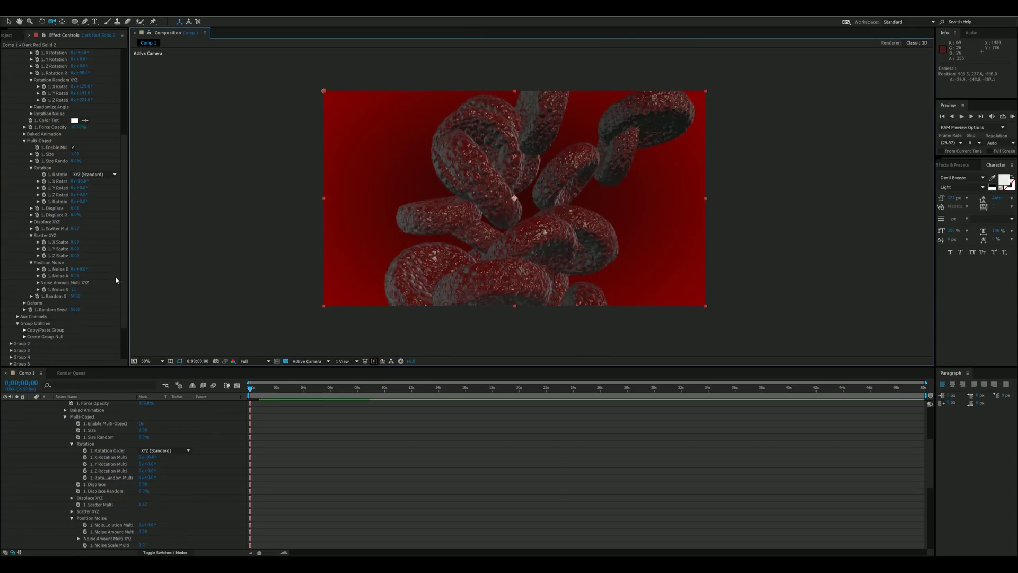
drag(76, 242, 794, 250)
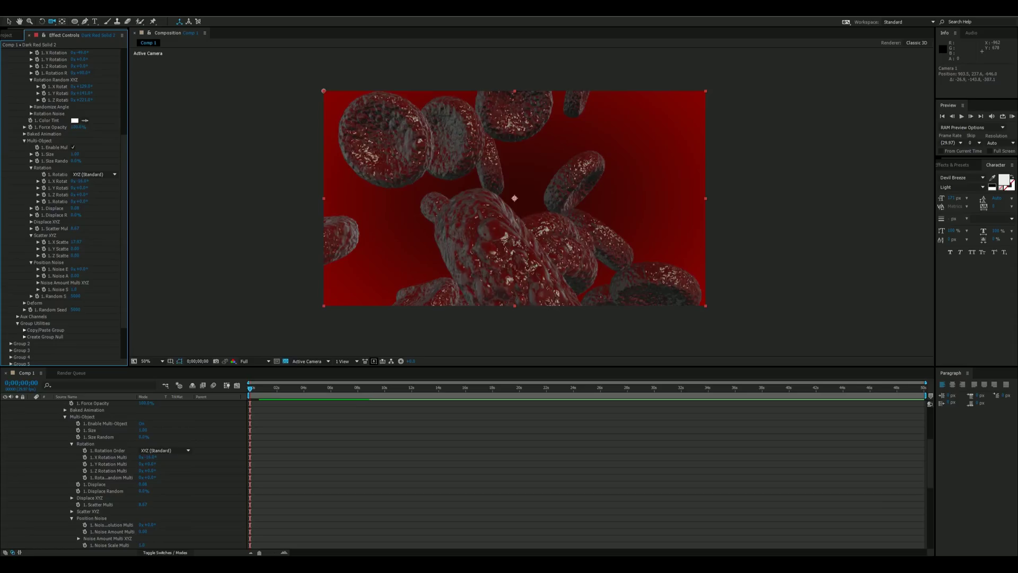
drag(75, 249, 545, 248)
drag(75, 256, 498, 255)
drag(287, 256, 202, 256)
Step: Move the camera in among the cells to frame one large cell in the foreground with smaller ones behind
drag(486, 238, 419, 265)
drag(546, 243, 504, 293)
drag(460, 242, 462, 230)
drag(462, 231, 462, 223)
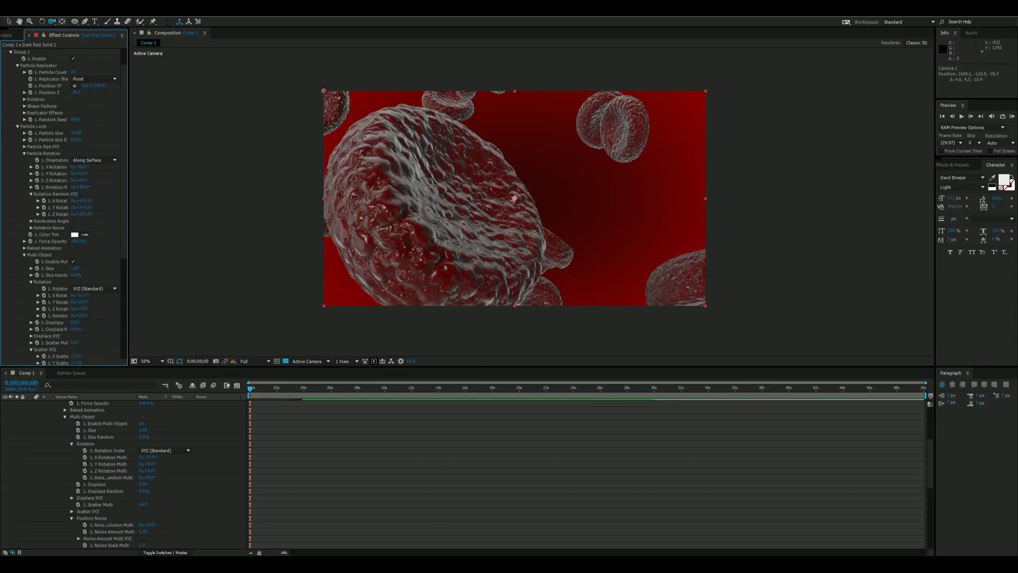
Step: Keyframe the X, Y and Z Scatter from the start of the timeline and adjust the scatter near the 20-second mark
scroll(125, 257, down, 2)
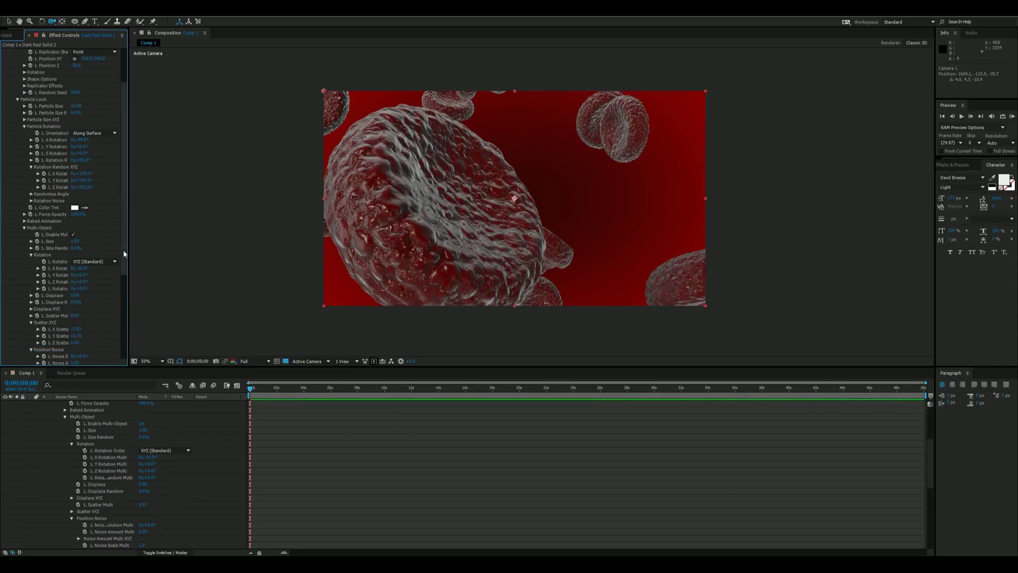
scroll(123, 254, down, 5)
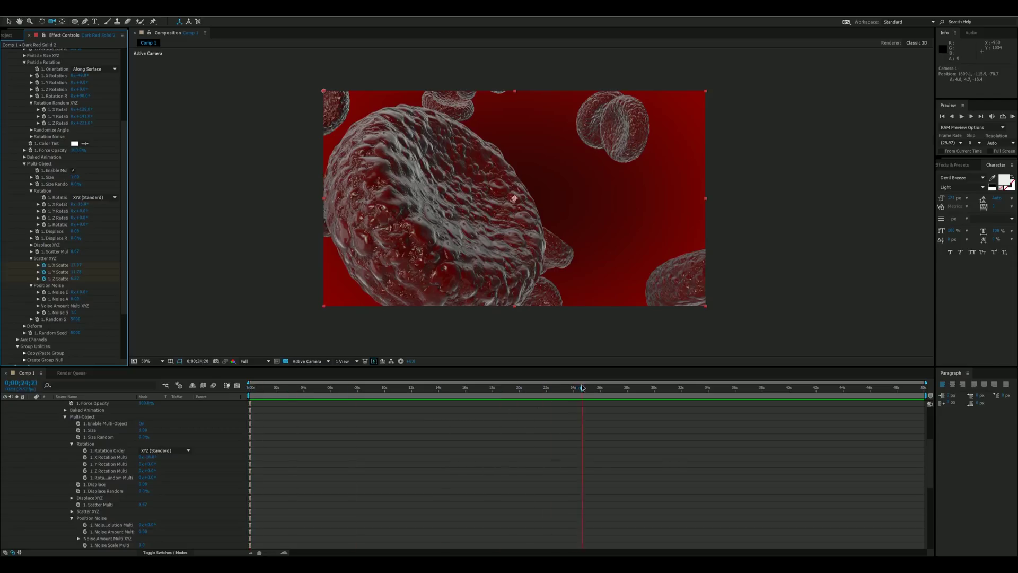
click(683, 388)
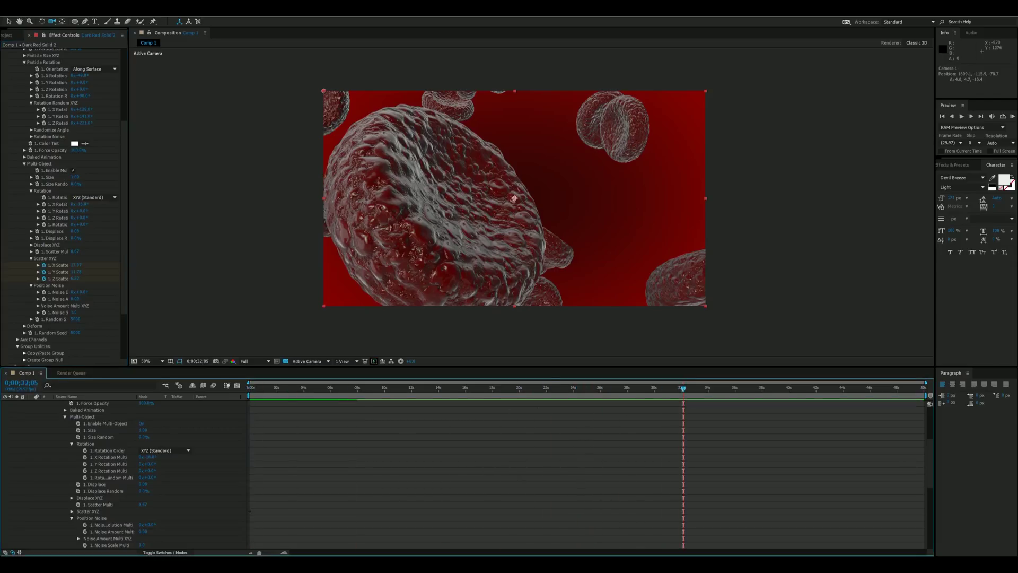
click(523, 391)
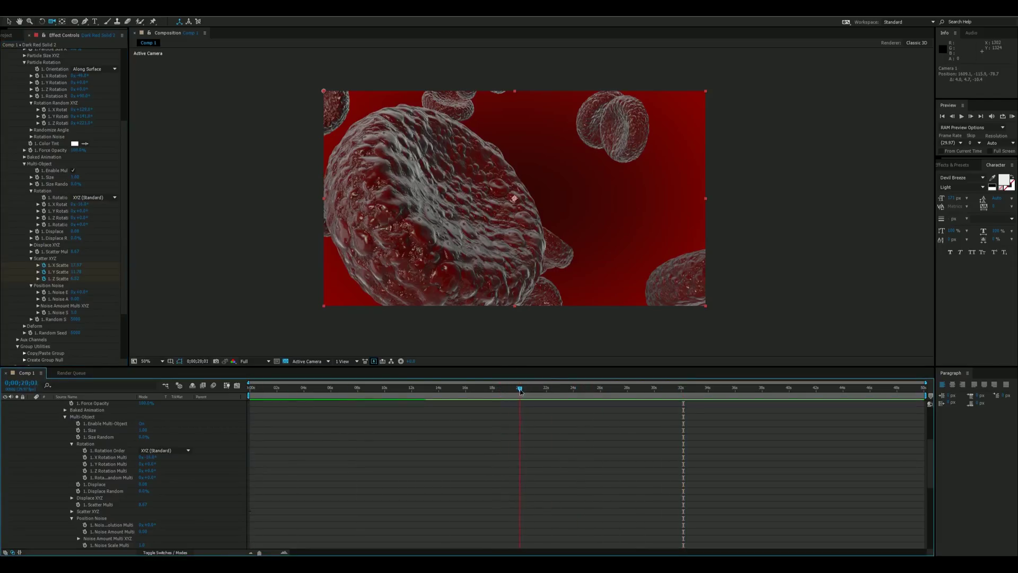
mouse_move(75, 265)
mouse_down()
mouse_move(104, 265)
mouse_move(83, 274)
mouse_up()
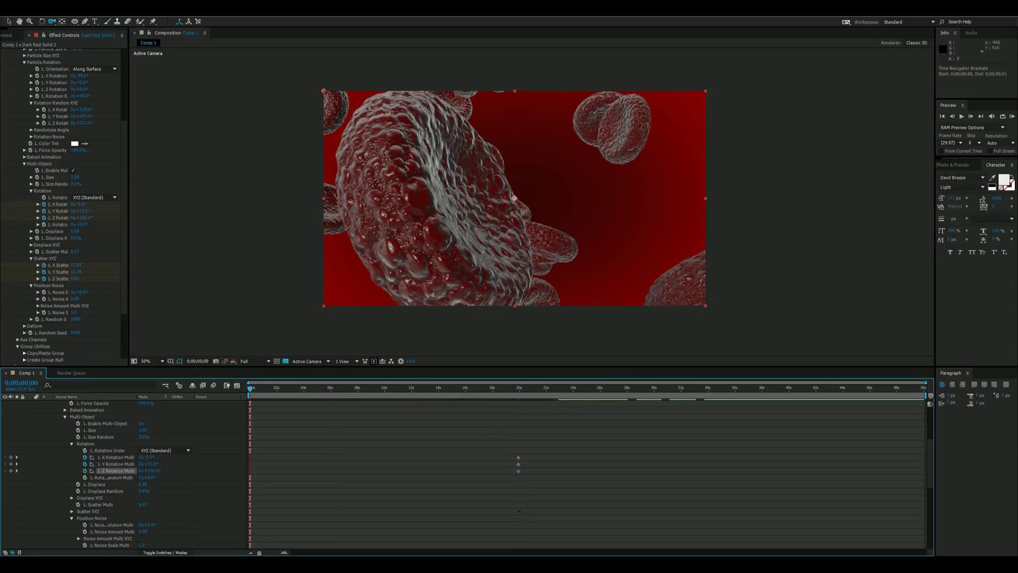
Step: Animate the Multi-Object rotation and X Scatter between the start and 0;00;19;27, and reframe the large cell with the camera
mouse_move(79, 211)
mouse_down()
mouse_move(102, 218)
mouse_move(90, 204)
mouse_up()
drag(252, 389, 518, 398)
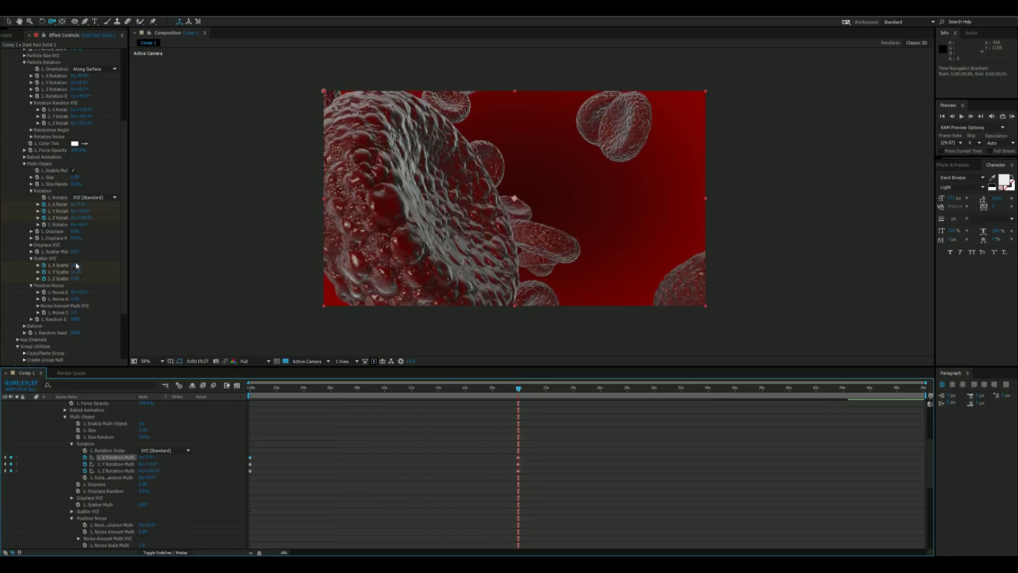
drag(76, 265, 80, 265)
drag(519, 389, 247, 383)
drag(452, 230, 496, 227)
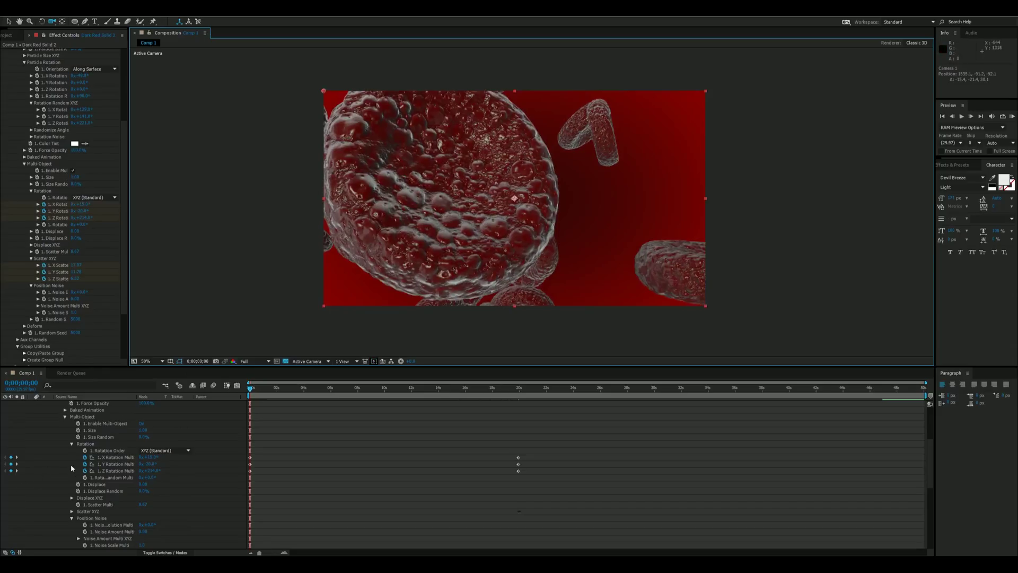
Step: Turn on Depth of Field in the camera options of Camera 1
scroll(71, 464, up, 4)
click(32, 411)
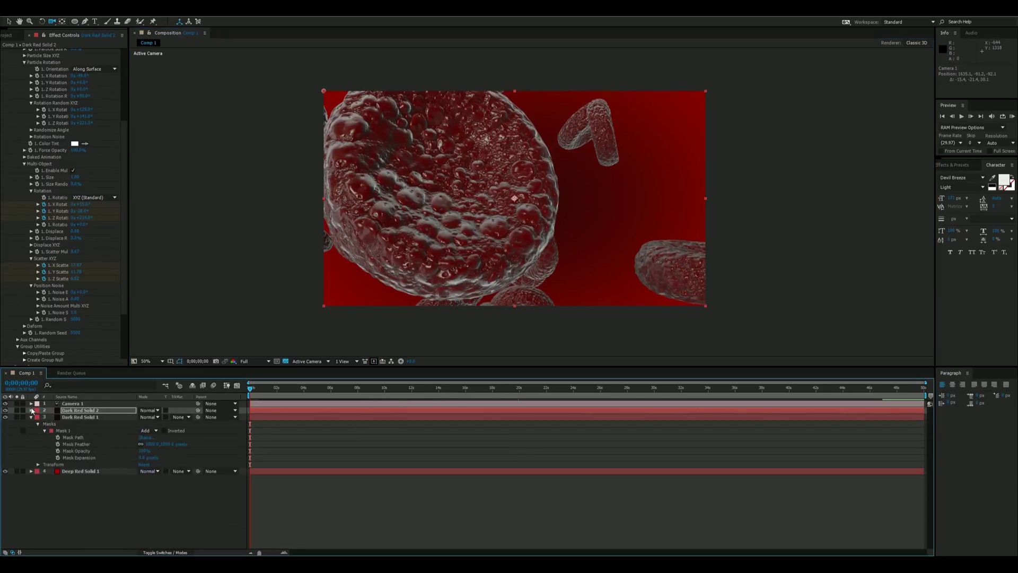
click(31, 404)
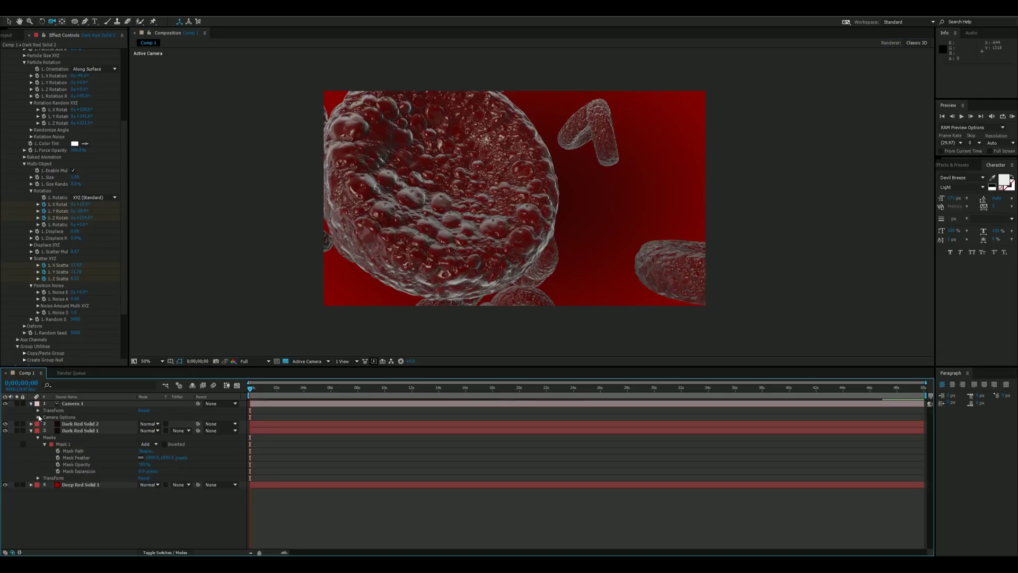
click(39, 417)
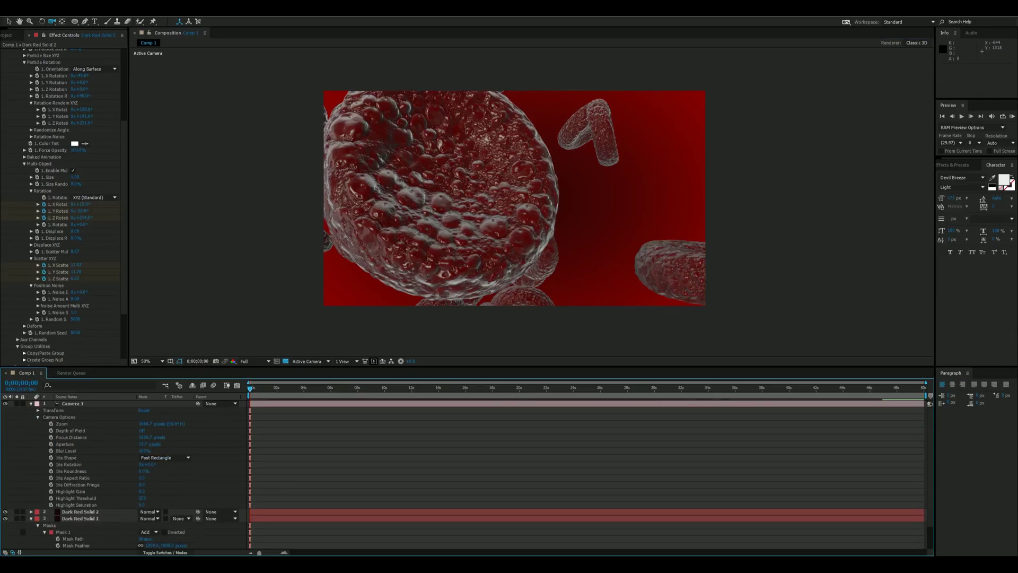
click(141, 431)
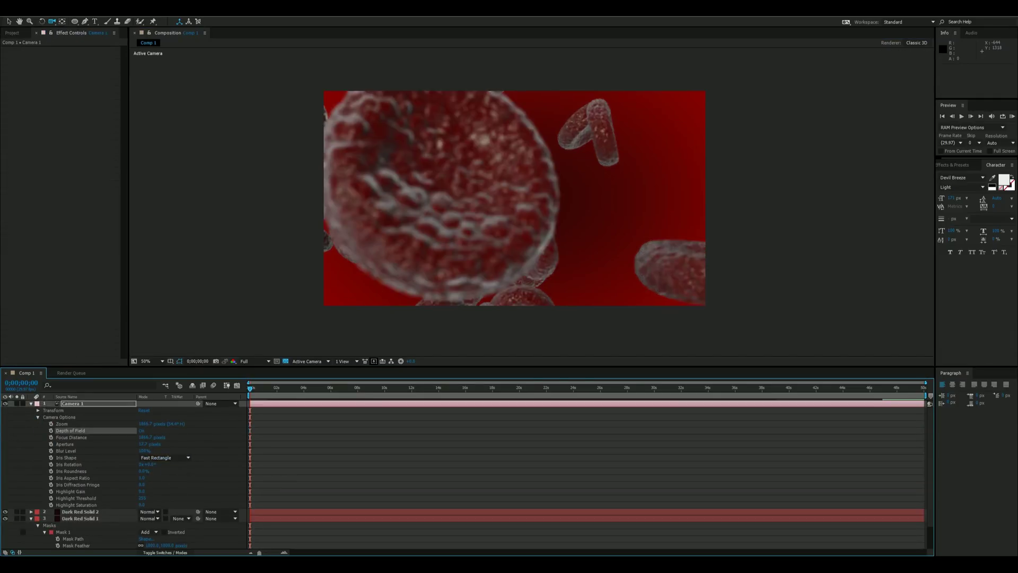
Step: Reduce the camera's Focus Distance to focus on the large foreground cell and raise the Aperture for stronger background blur
drag(151, 437, 174, 438)
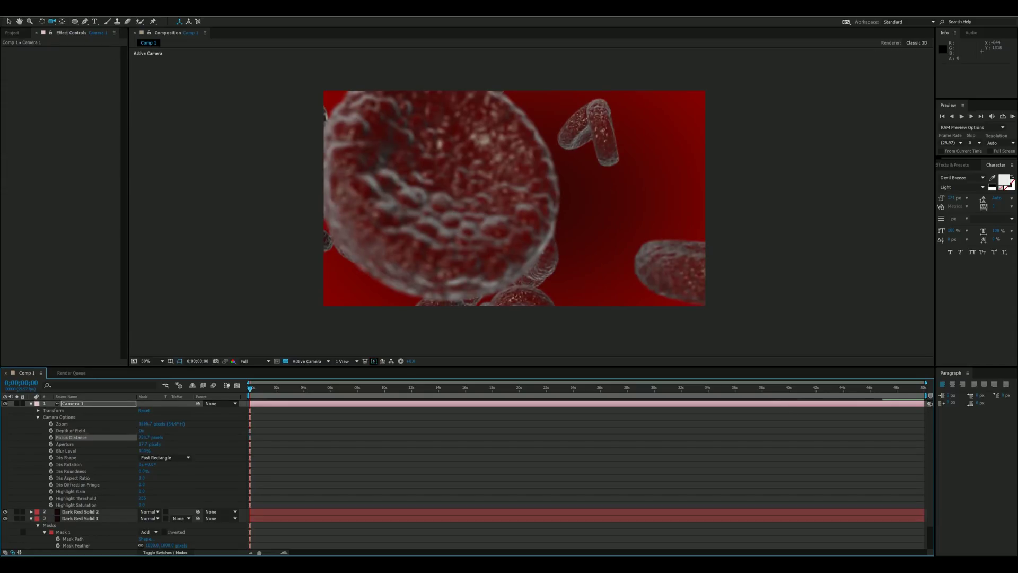
mouse_move(151, 438)
mouse_down()
mouse_move(191, 437)
mouse_move(45, 437)
mouse_move(110, 437)
mouse_up()
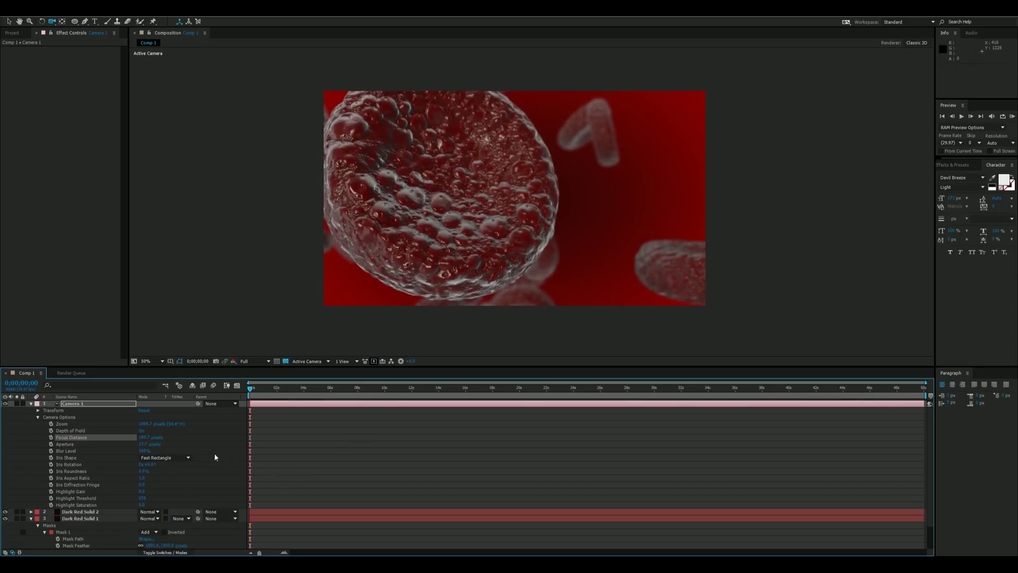
drag(150, 444, 203, 444)
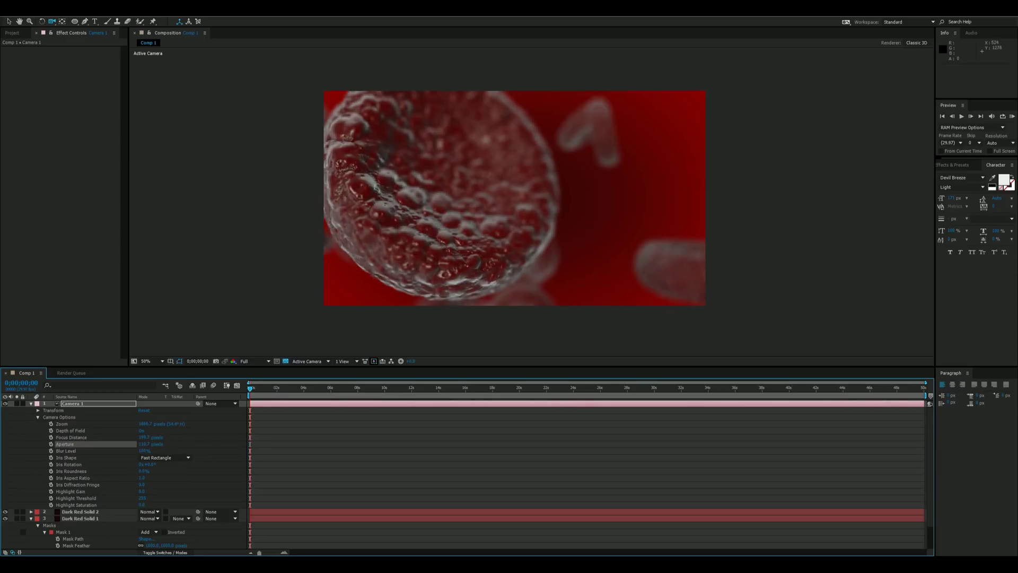
Step: Fine-tune the position of Camera 1 around the large foreground cell and return to the Selection tool
scroll(366, 300, up, 1)
scroll(361, 318, down, 1)
scroll(361, 323, up, 1)
drag(357, 328, 386, 298)
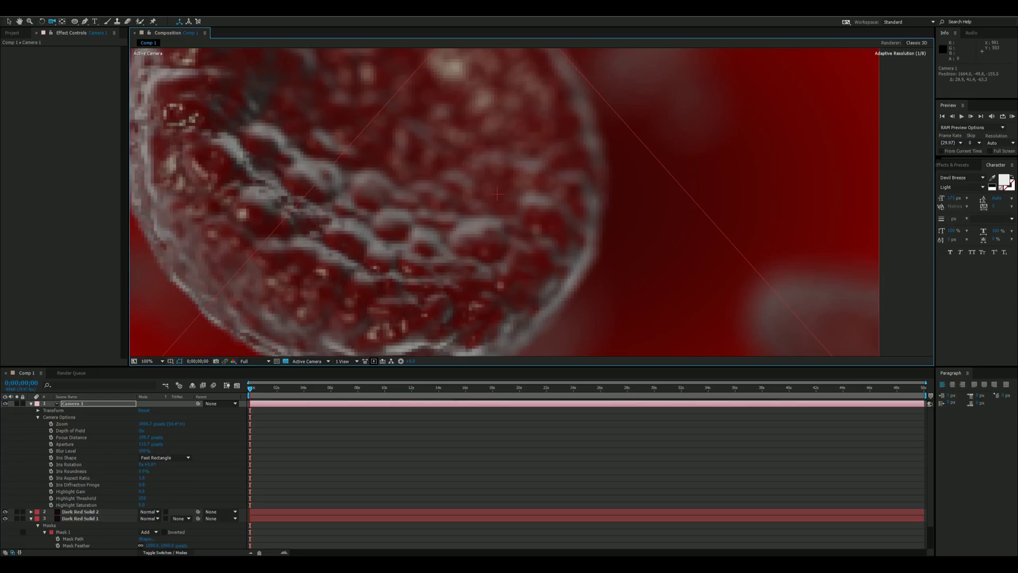
scroll(497, 195, down, 2)
drag(547, 186, 529, 200)
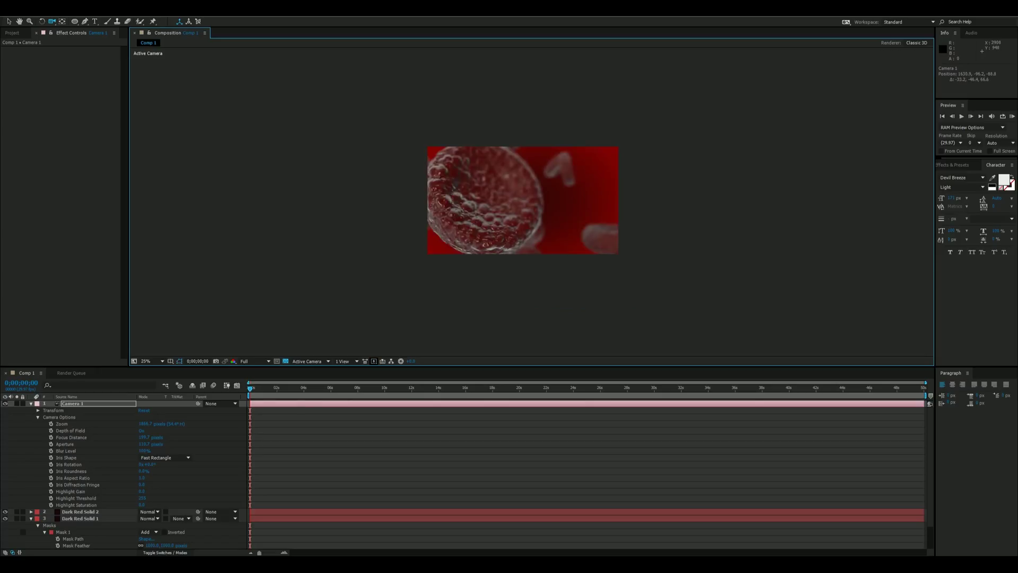
click(9, 22)
drag(404, 343, 384, 351)
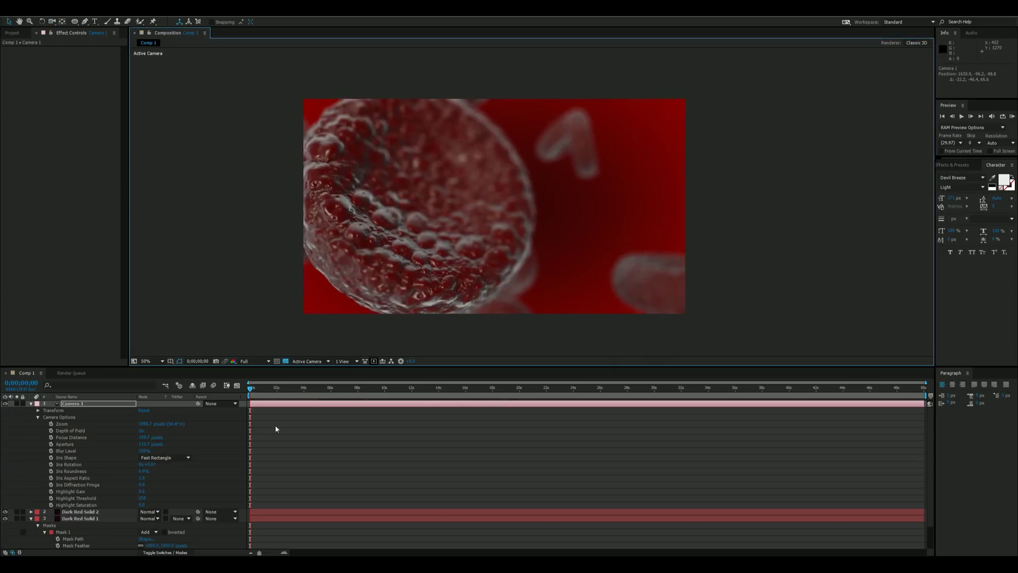
Step: Check the cell animation between the start and about 20 seconds at Third resolution, then restore Full preview resolution
click(253, 361)
click(252, 395)
drag(250, 391, 519, 397)
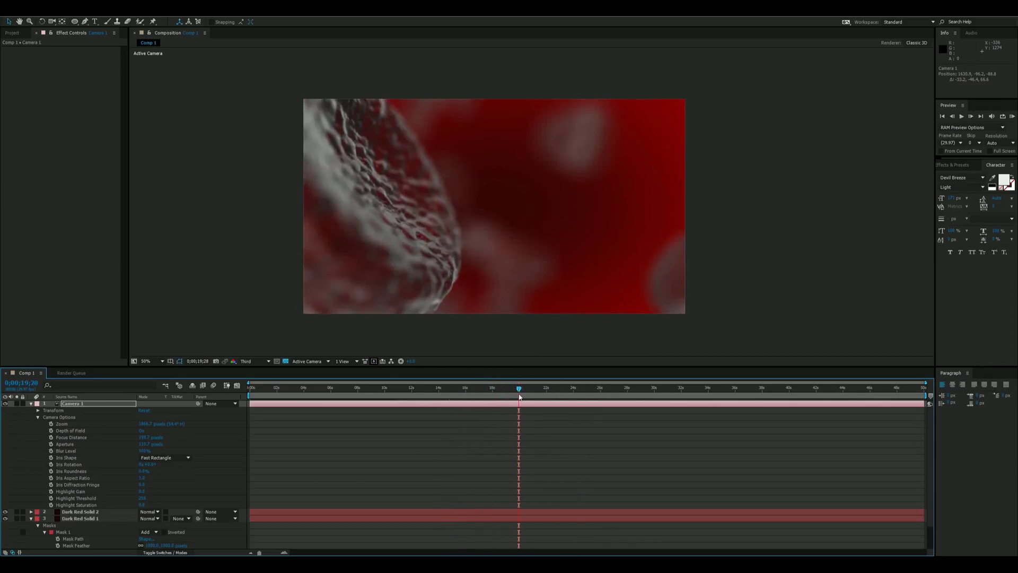
drag(519, 396, 222, 389)
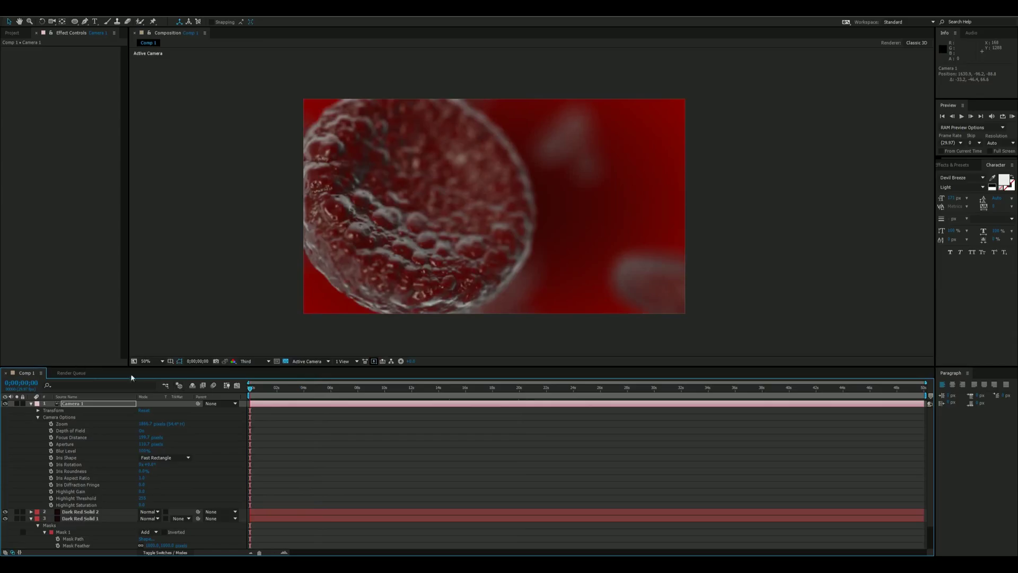
click(260, 361)
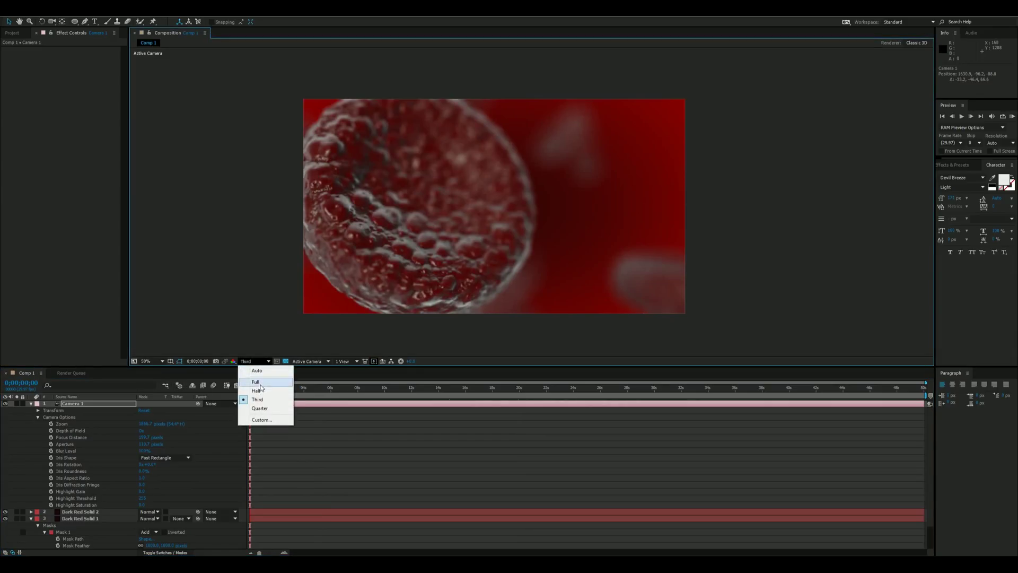
click(256, 370)
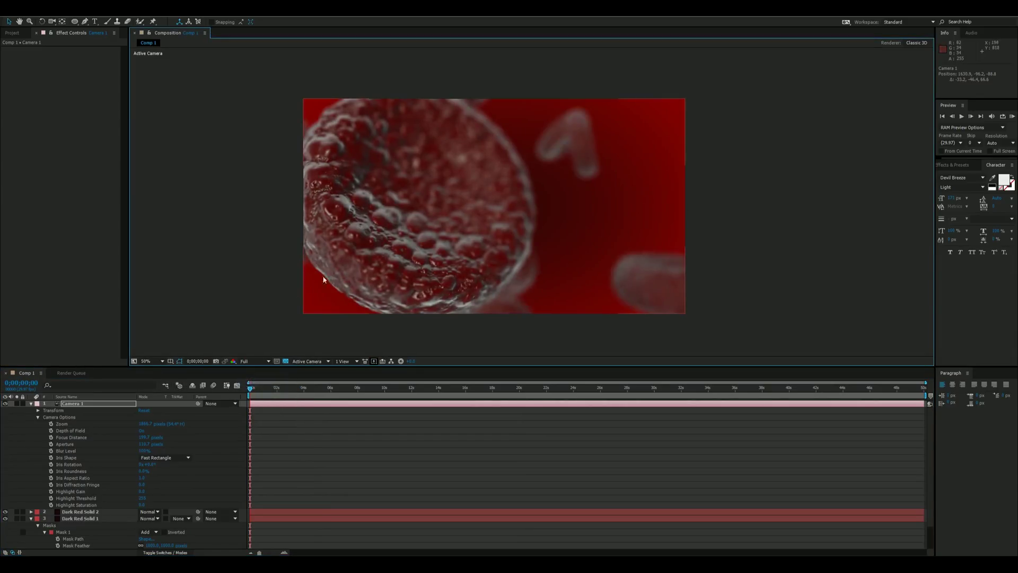
Step: Add an adjustment layer above Camera 1 and apply the Curves effect to it
click(31, 404)
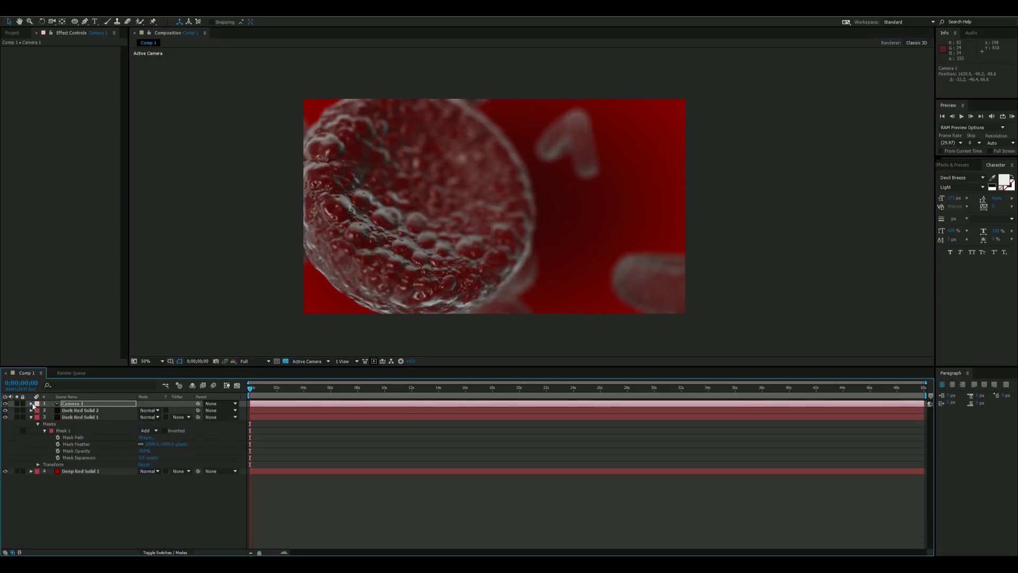
click(83, 13)
mouse_move(67, 13)
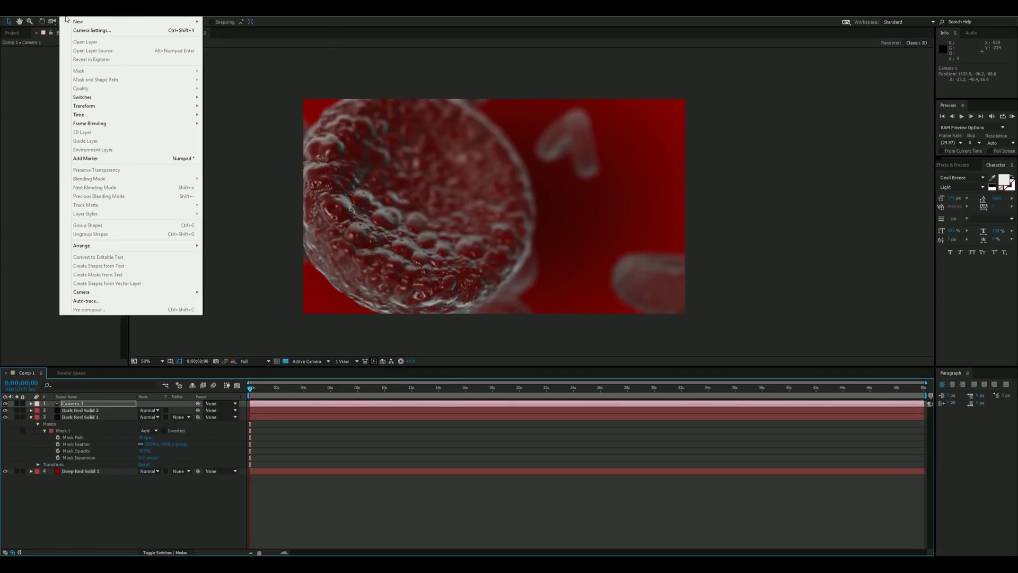
click(256, 75)
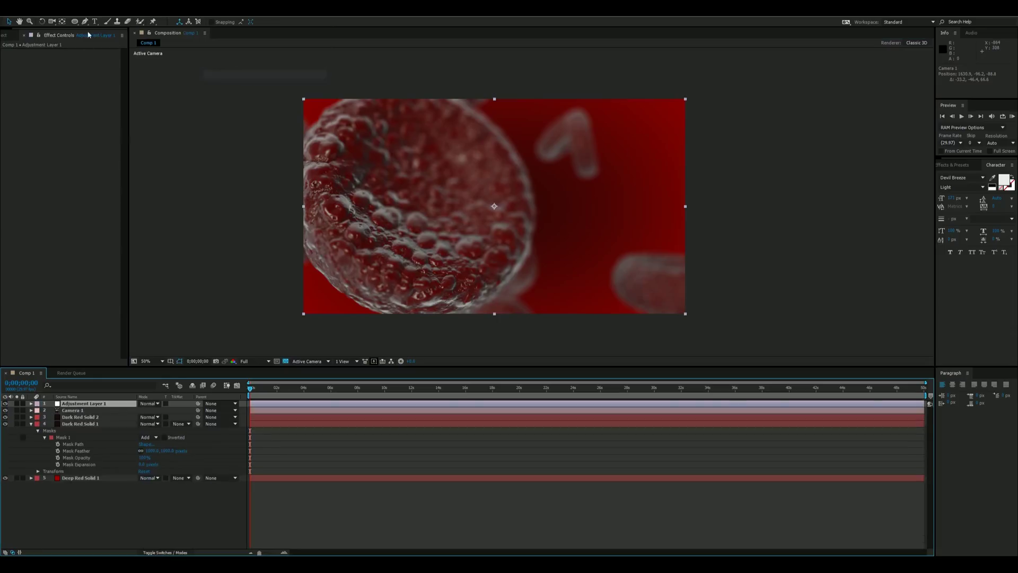
click(87, 16)
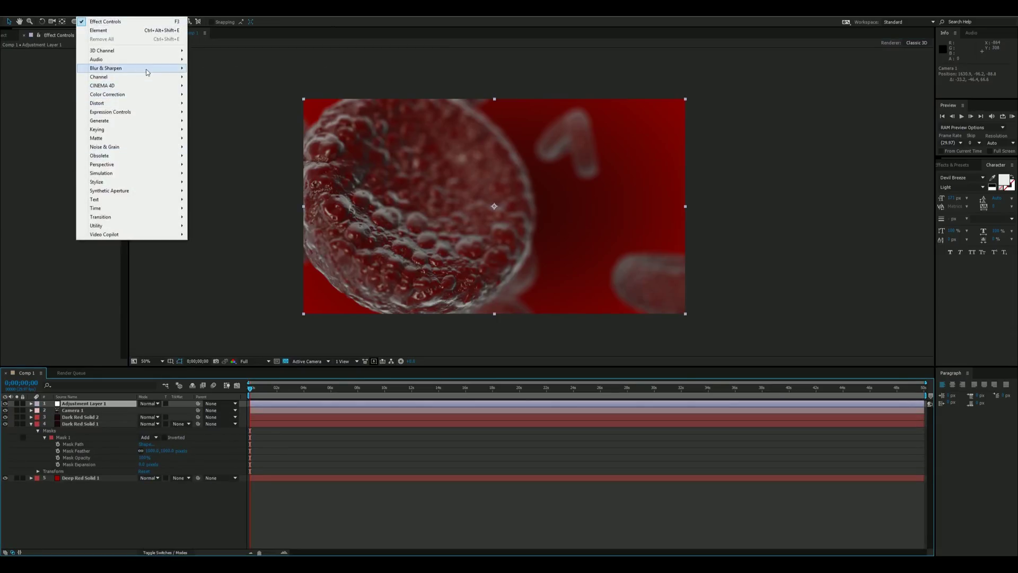
mouse_move(137, 95)
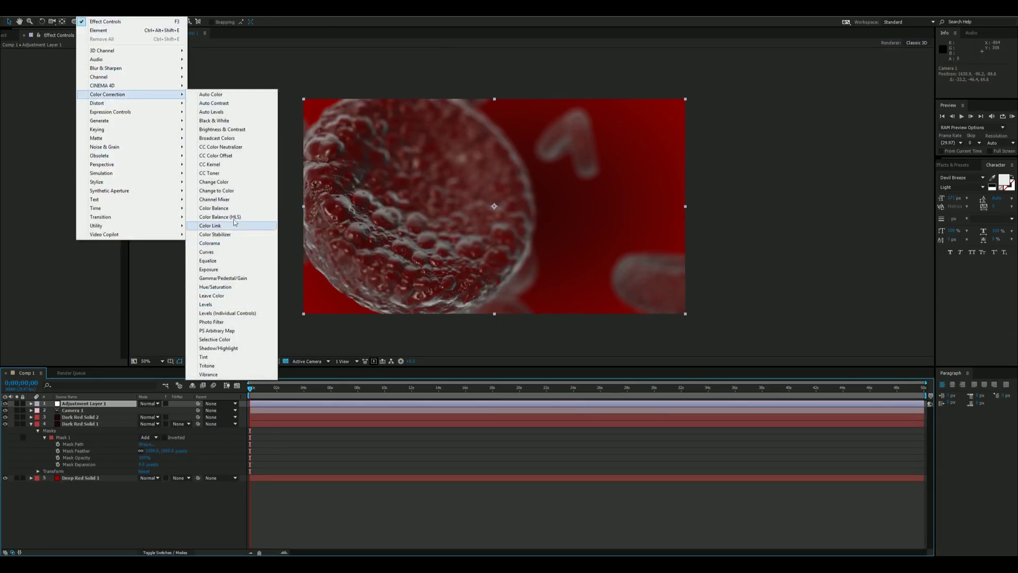
click(207, 252)
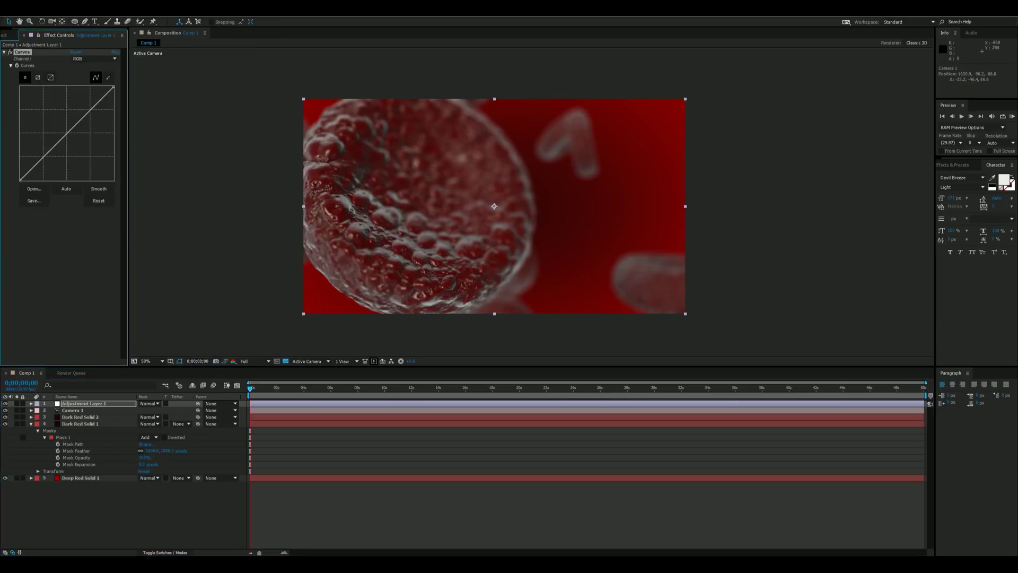
Step: Shape the RGB curve of the adjustment layer to darken the shadows and midtones and lift the highlights
mouse_move(69, 132)
mouse_down()
mouse_move(92, 108)
mouse_move(70, 136)
mouse_up()
click(42, 166)
scroll(514, 209, down, 1)
scroll(516, 213, up, 1)
drag(516, 212, 472, 204)
click(514, 207)
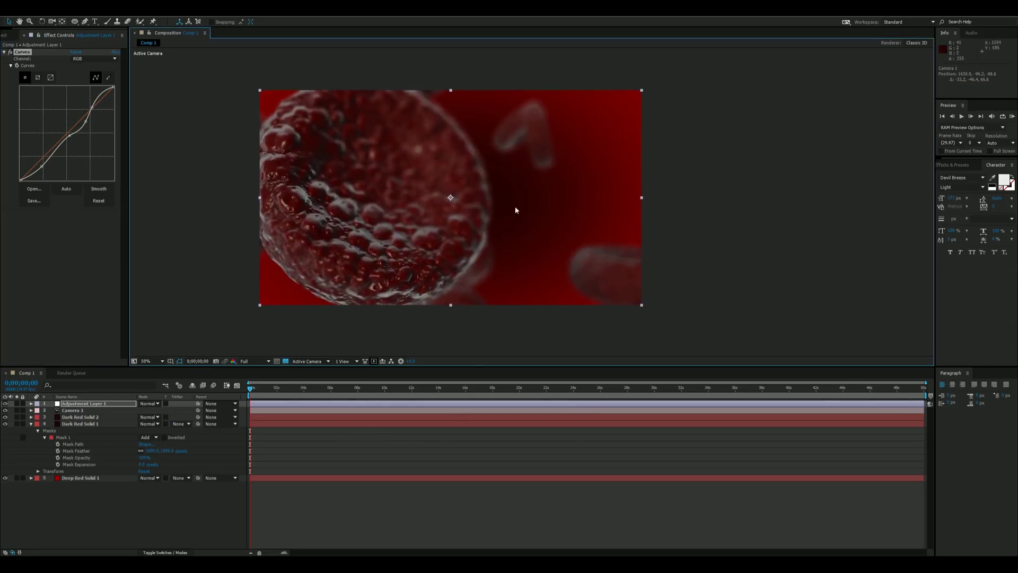
Step: Apply the Tint effect to Deep Red Solid 1 and map black to a very dark red
click(78, 478)
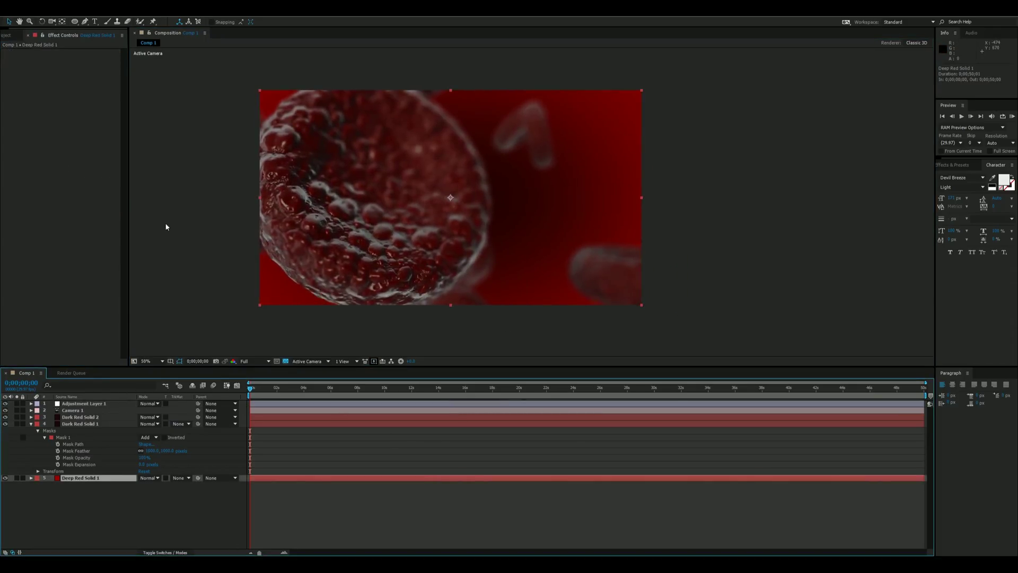
click(83, 11)
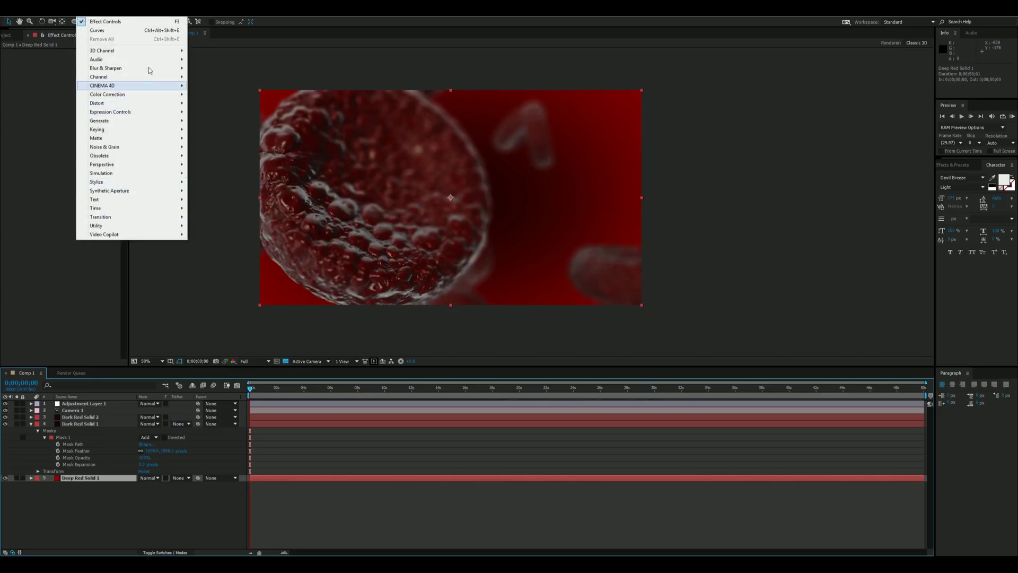
mouse_move(139, 93)
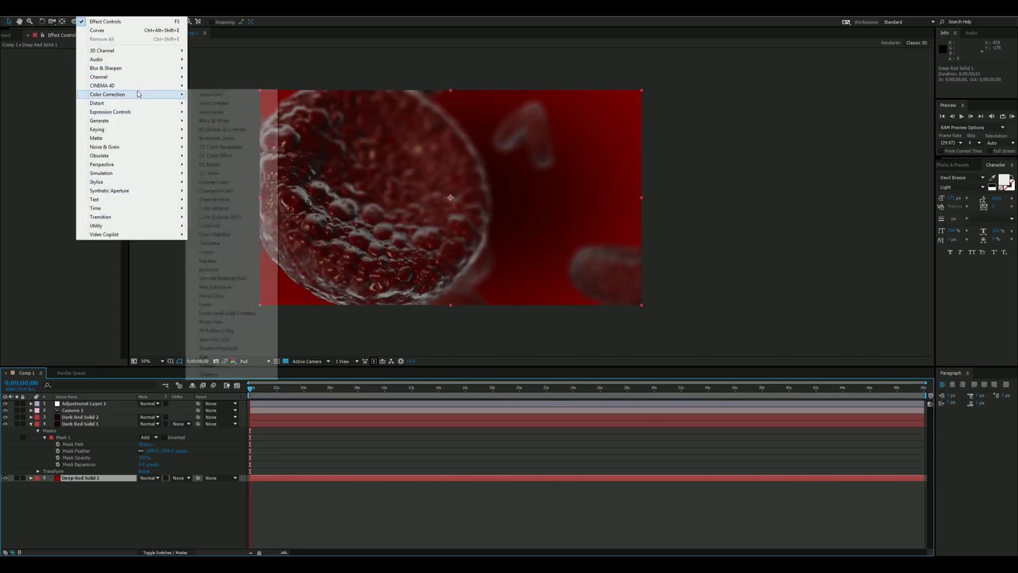
click(219, 356)
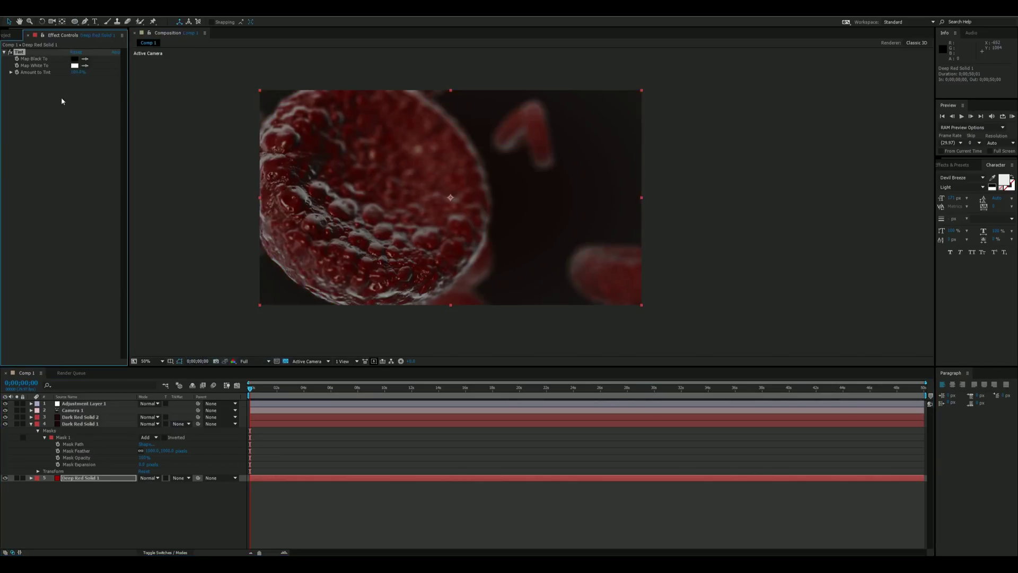
click(74, 59)
click(514, 318)
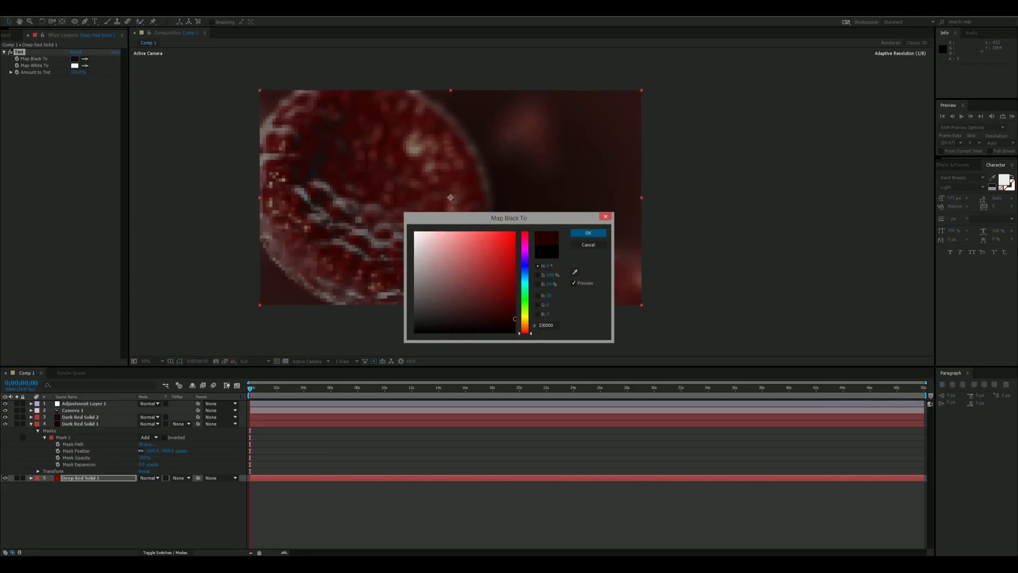
drag(515, 318, 515, 317)
click(589, 242)
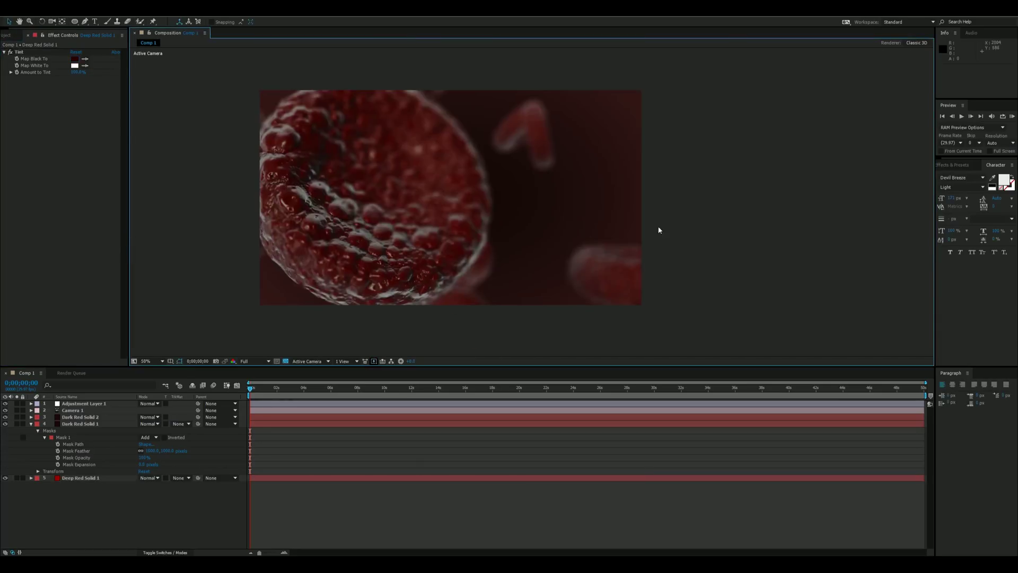
drag(658, 227, 639, 225)
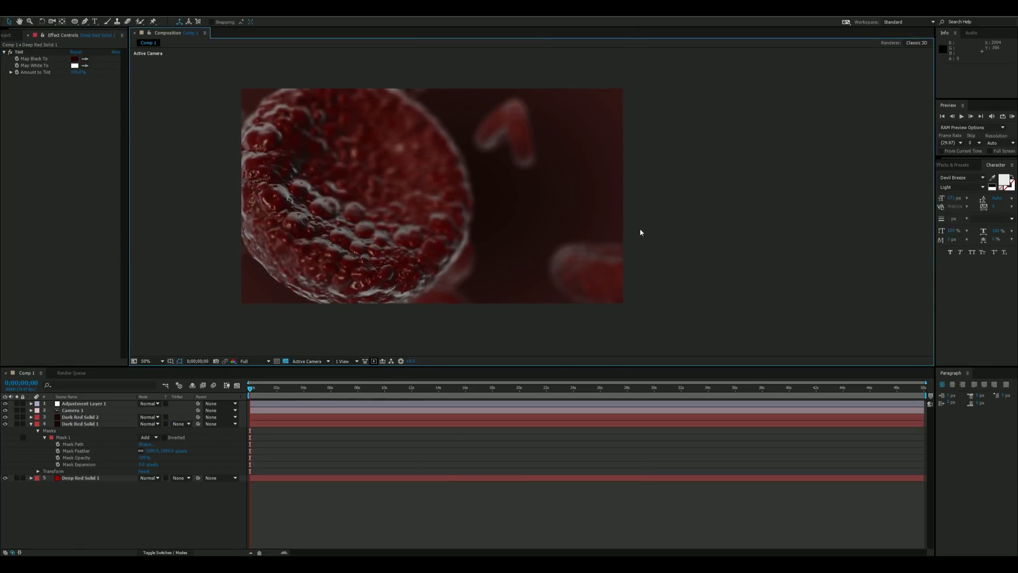
Step: Apply the Tint effect to Dark Red Solid 1 and map black to a medium-dark saturated red
click(90, 424)
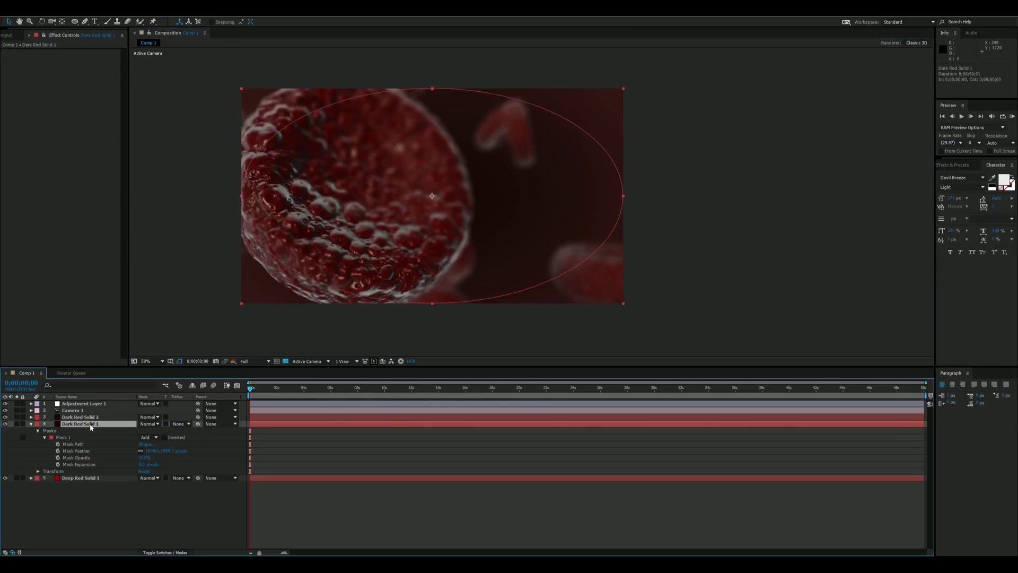
click(85, 12)
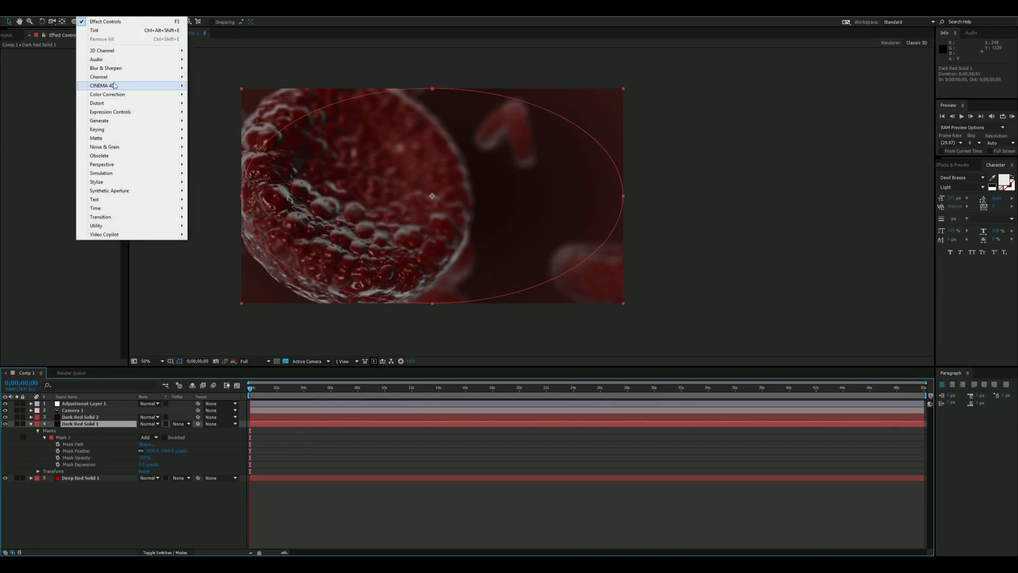
mouse_move(118, 94)
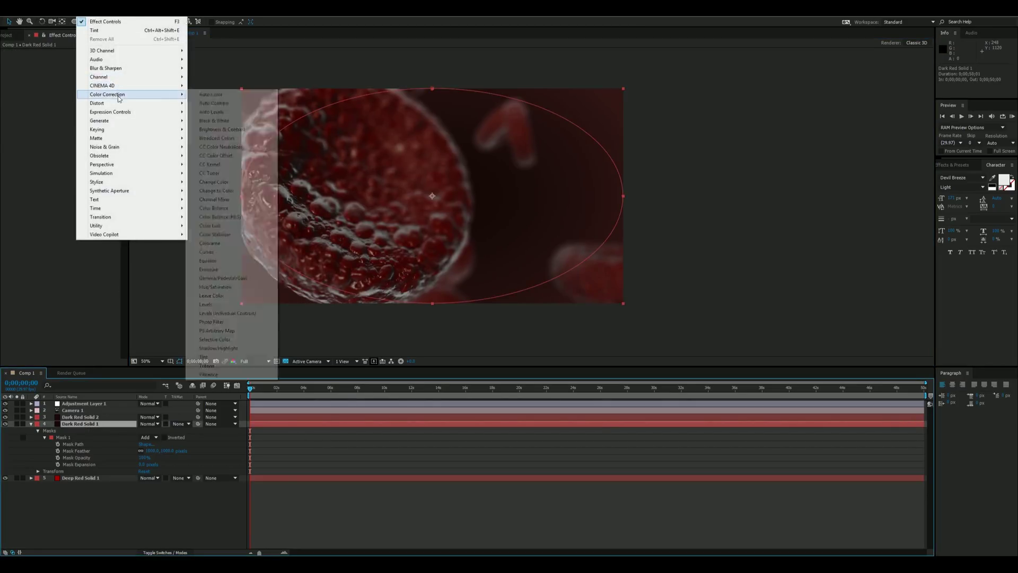
click(225, 359)
click(75, 58)
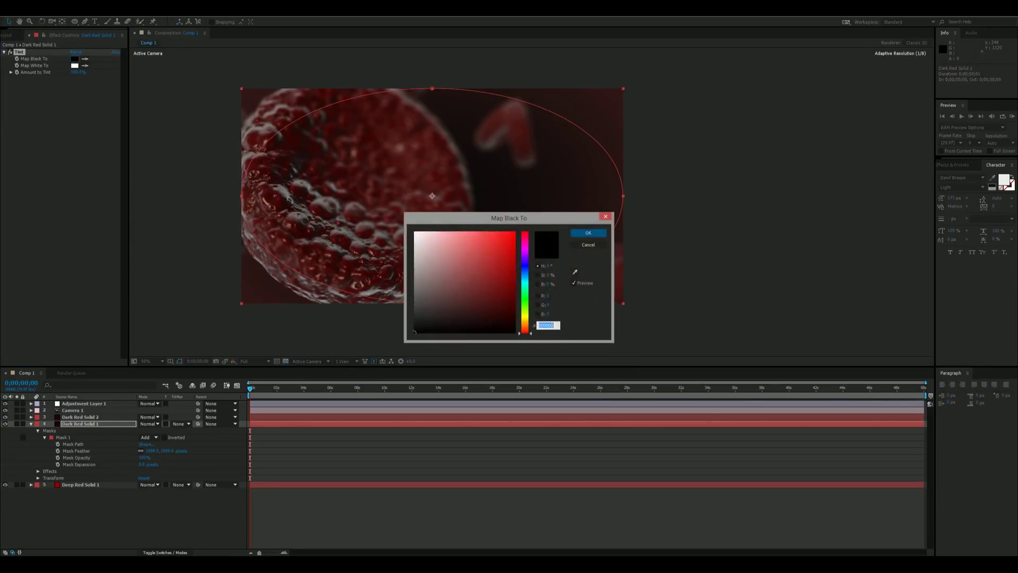
click(492, 273)
drag(492, 274, 514, 302)
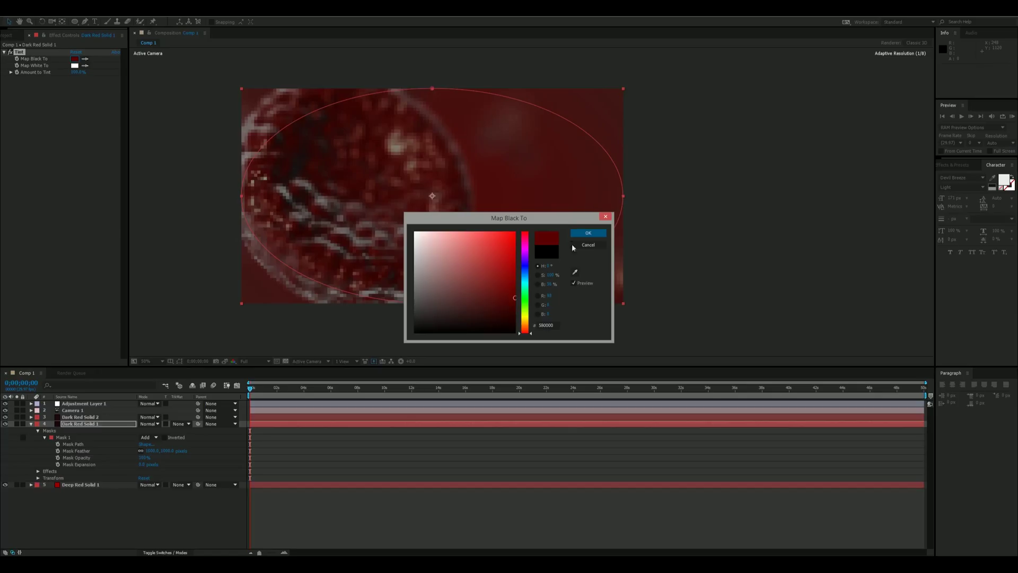
click(589, 233)
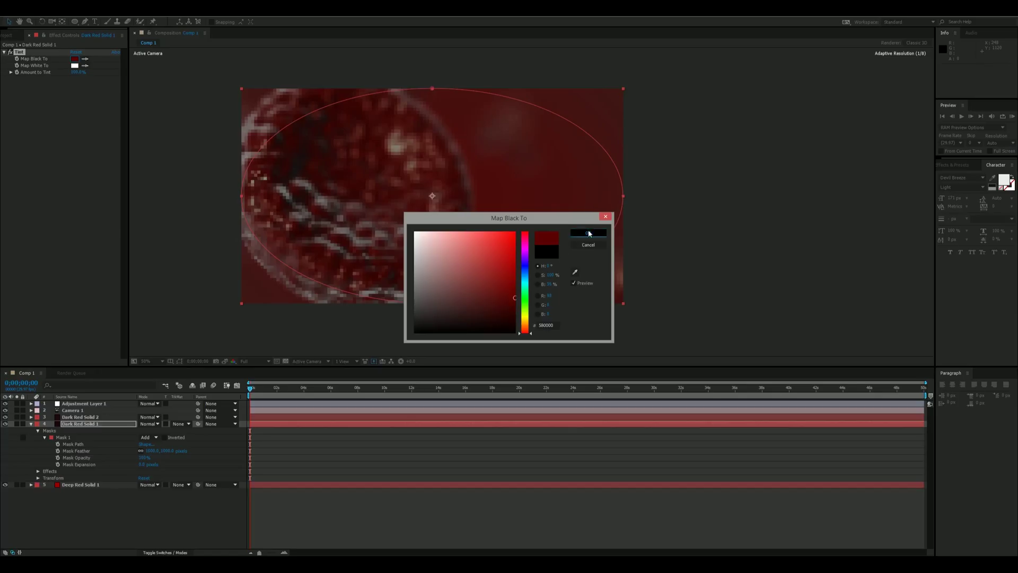
Step: Darken the Tint's Map Black To color on Deep Red Solid 1 to a near-black red
click(86, 484)
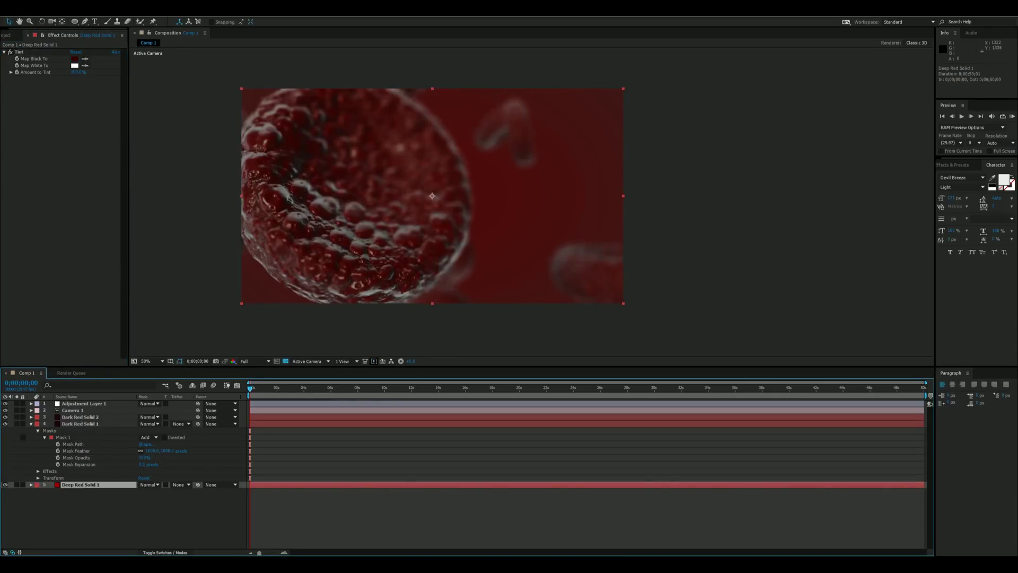
click(74, 59)
drag(515, 317, 515, 327)
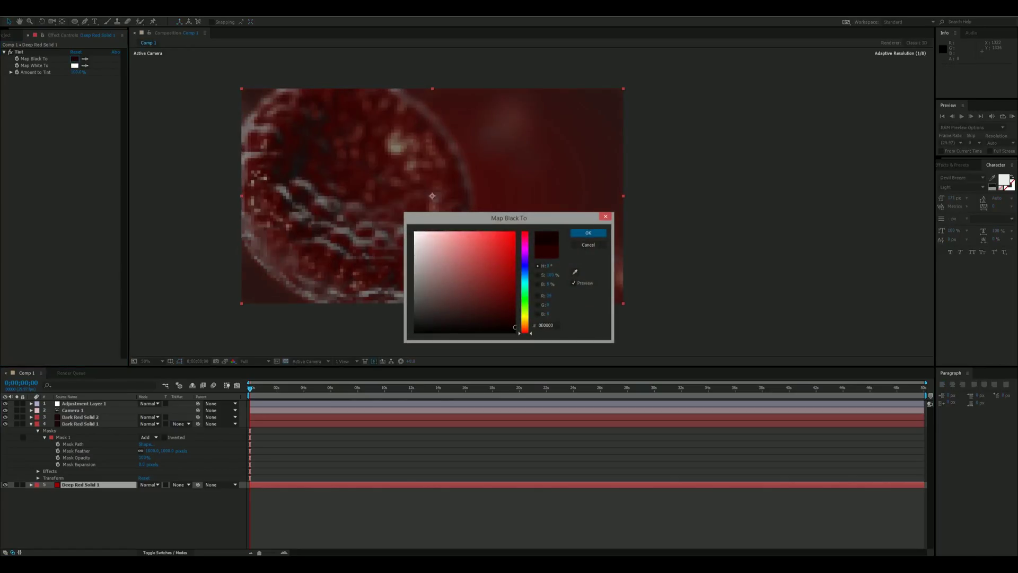
click(588, 233)
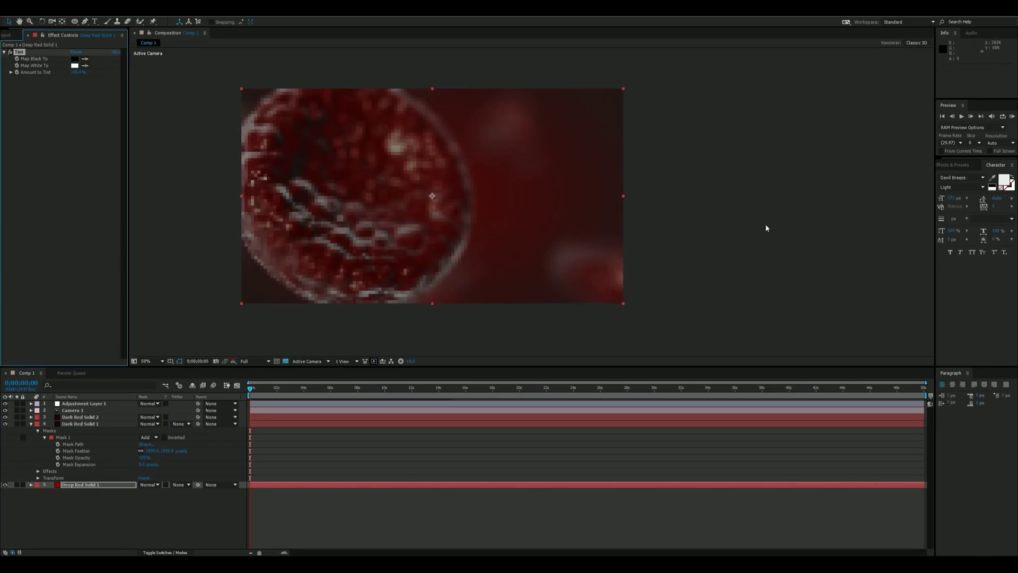
key(comma)
key(period)
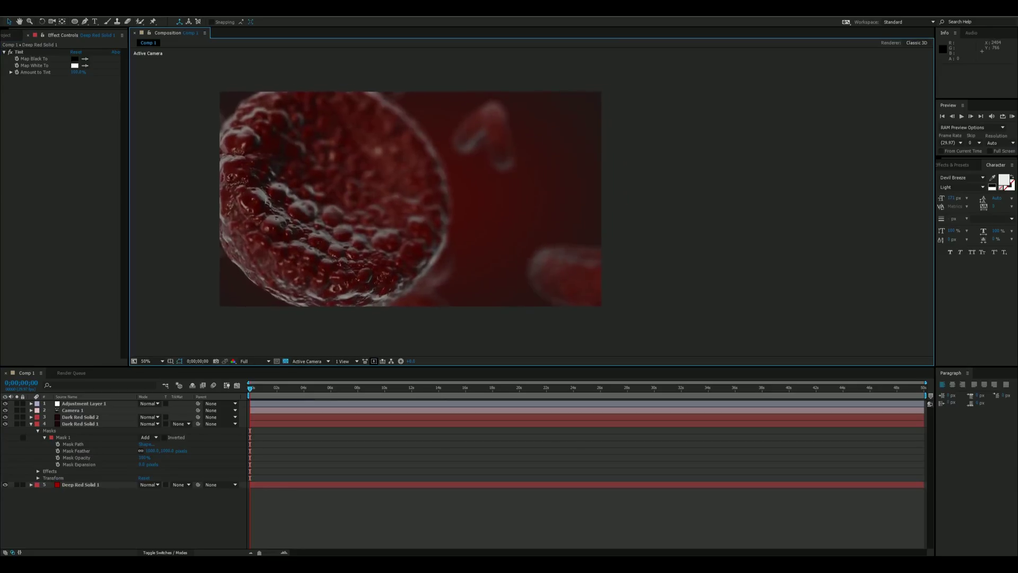
drag(628, 247, 653, 253)
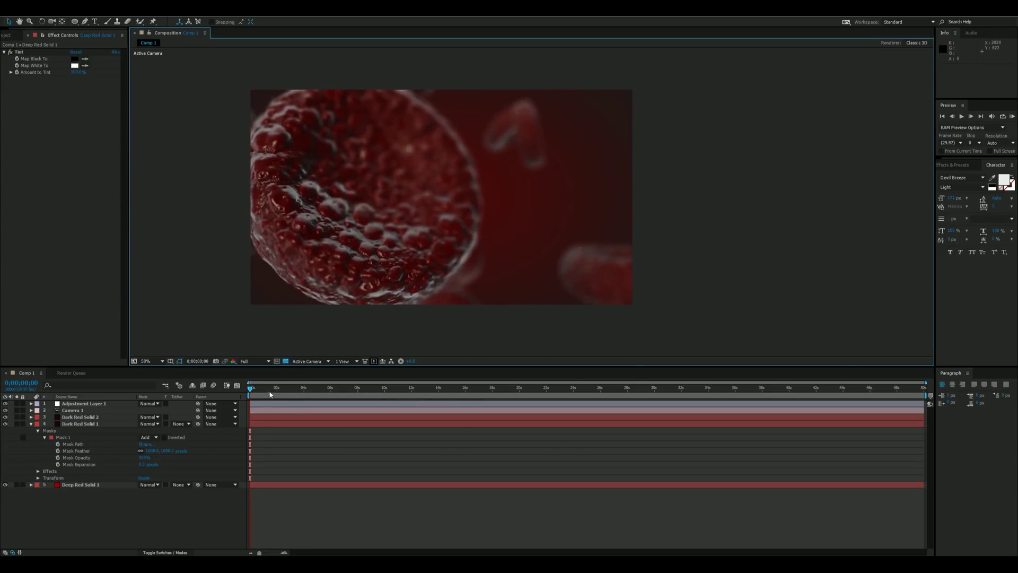
Step: Apply Brightness & Contrast to Adjustment Layer 1 and raise both the brightness and the contrast
click(85, 11)
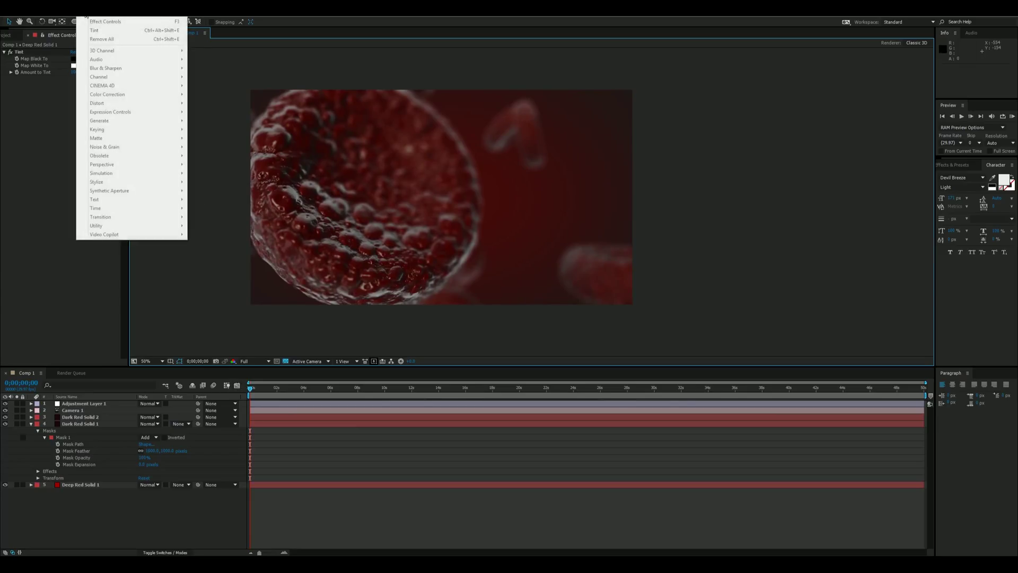
click(67, 11)
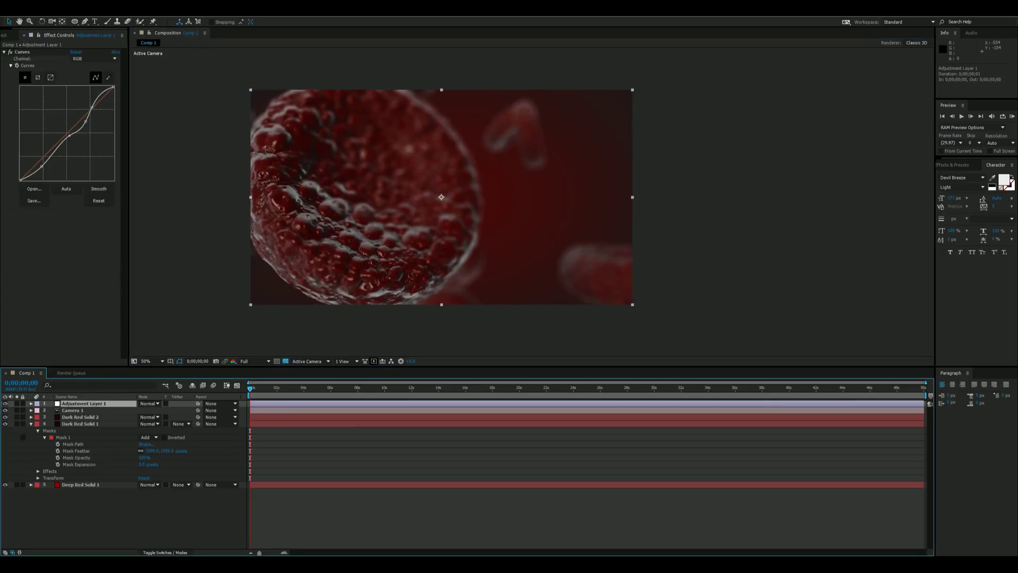
click(85, 12)
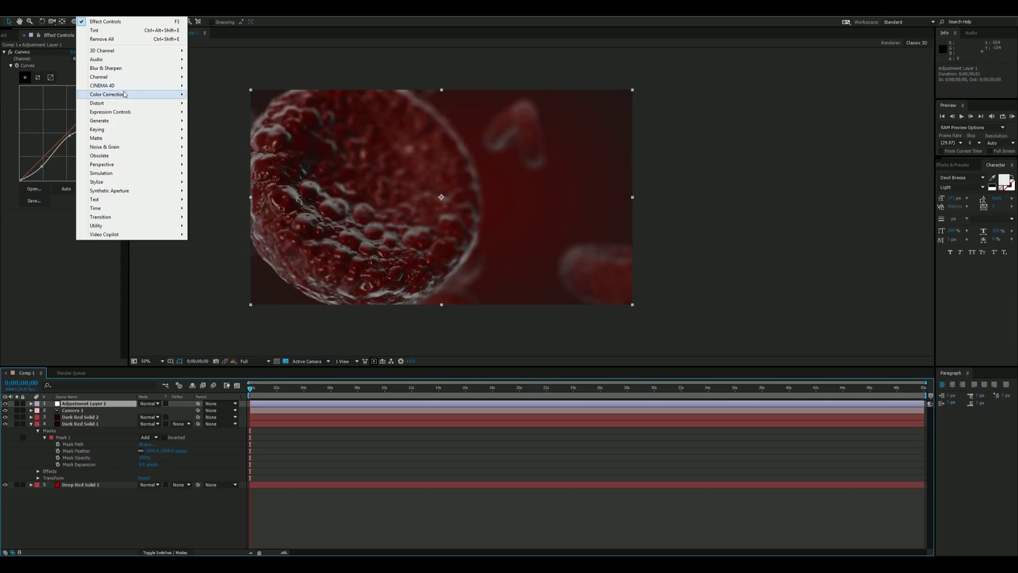
mouse_move(125, 94)
click(228, 131)
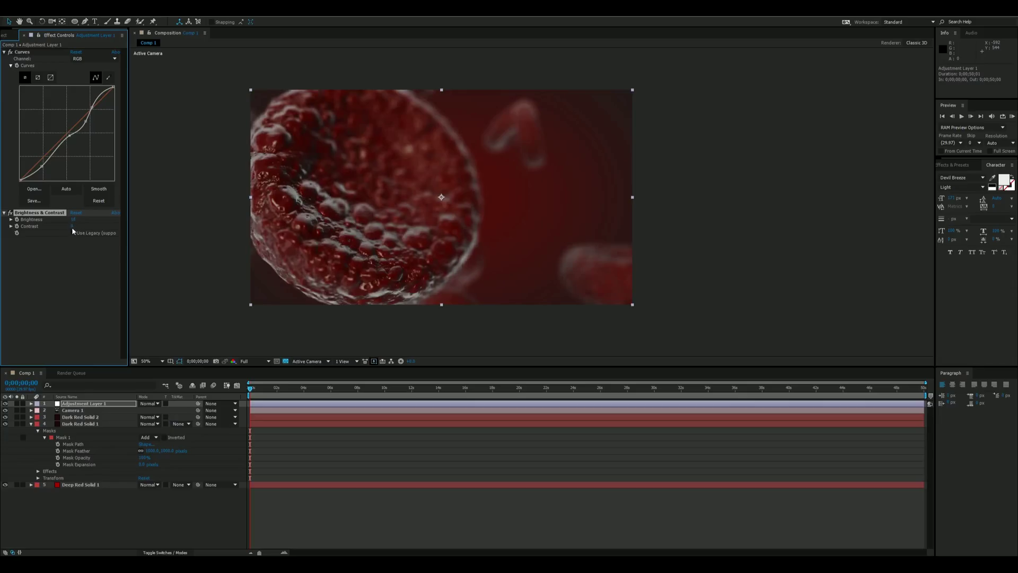
drag(72, 226, 79, 227)
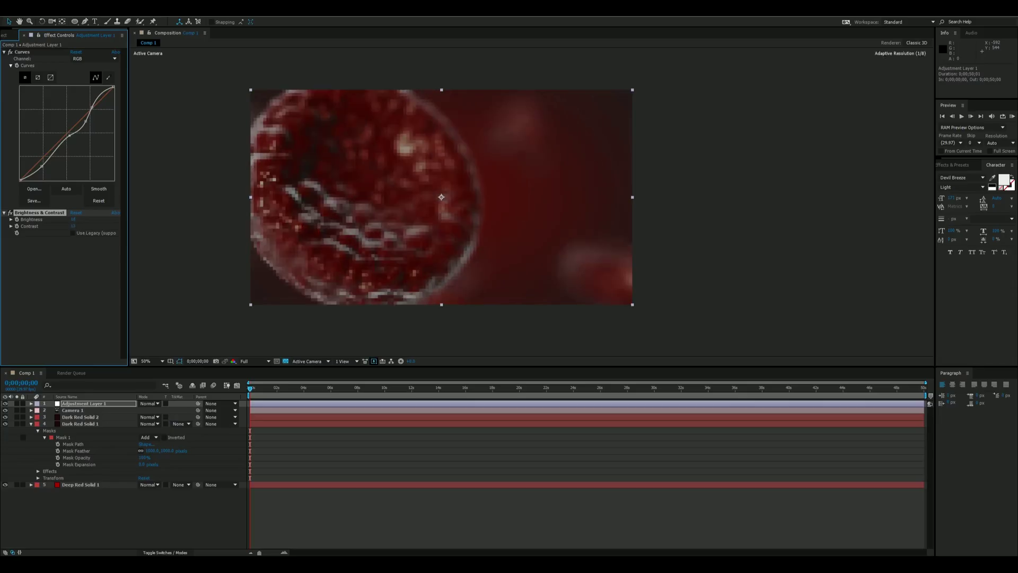
click(724, 233)
Step: Raise the Specular of the wet_lizard material in the Element scene of Dark Red Solid 2
click(92, 418)
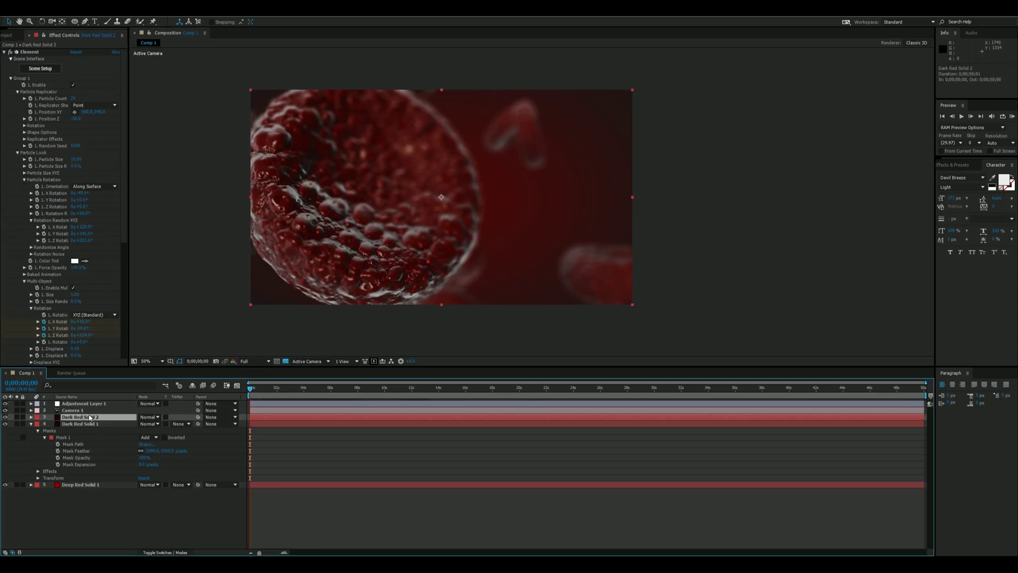
click(41, 69)
click(39, 68)
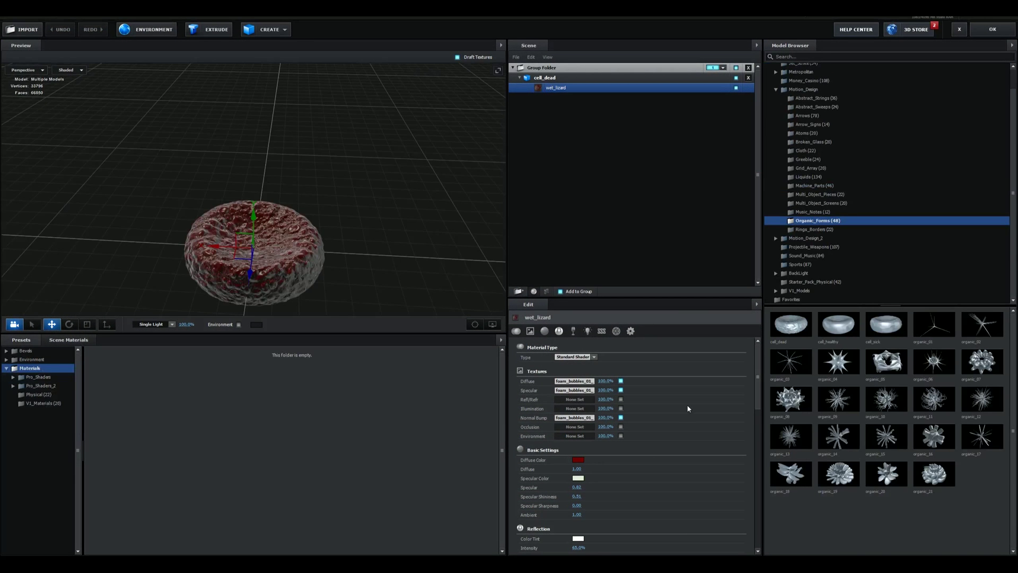
scroll(688, 409, down, 3)
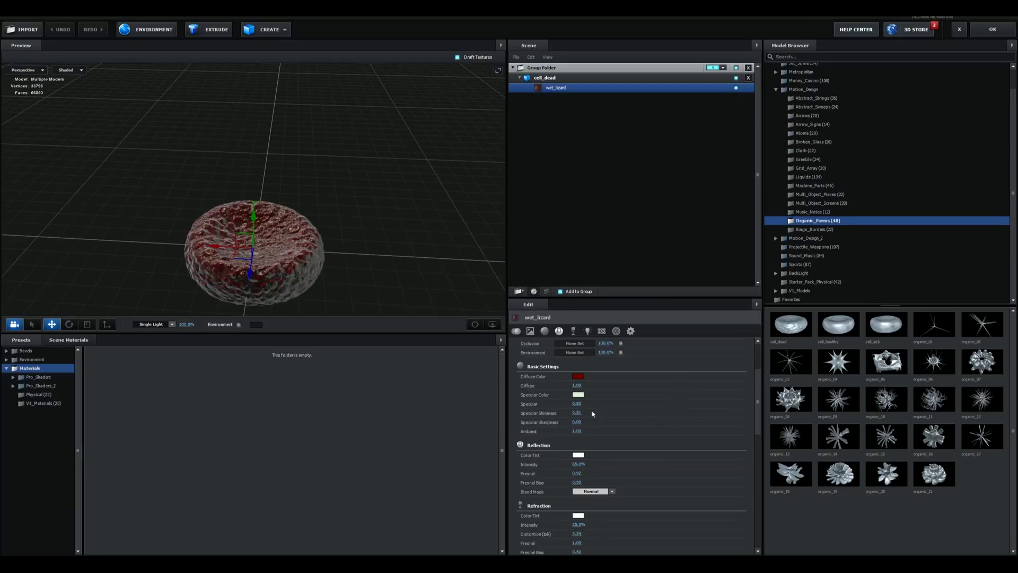
drag(578, 402, 631, 406)
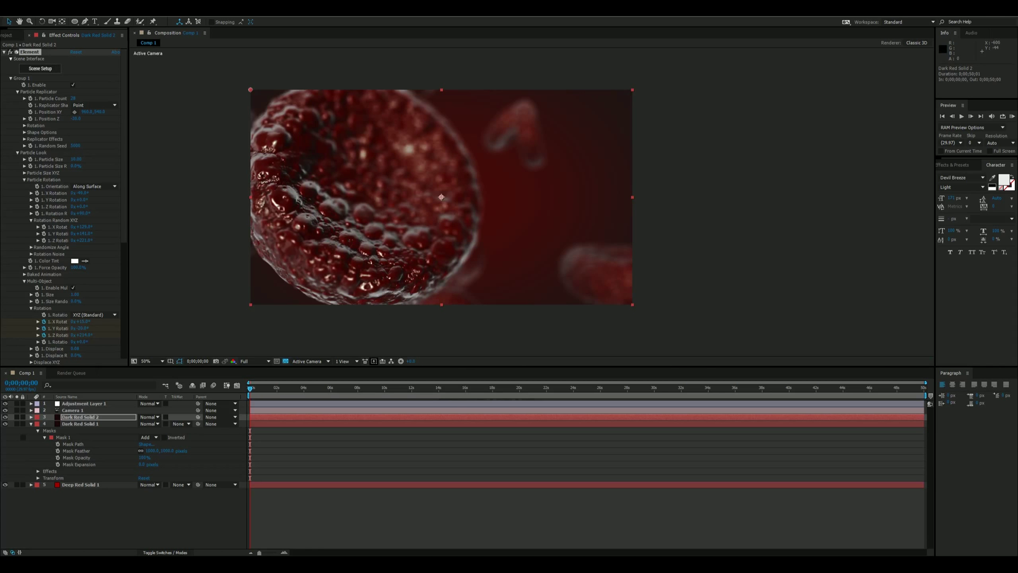
Step: Lower the wet_lizard material's Specular to nearly zero and its Diffuse to about 0.8 in the Element scene
click(39, 69)
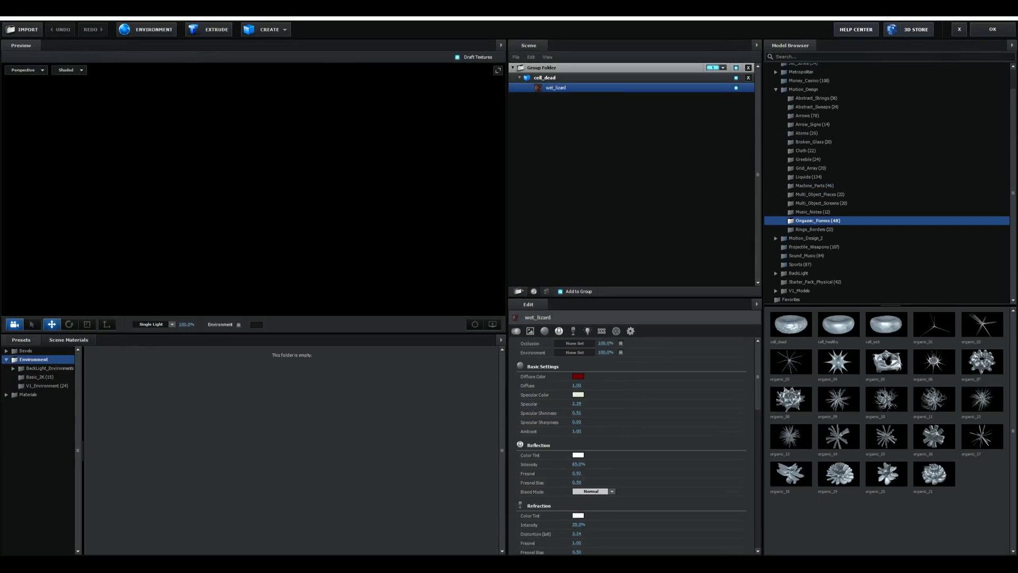
drag(576, 404, 521, 443)
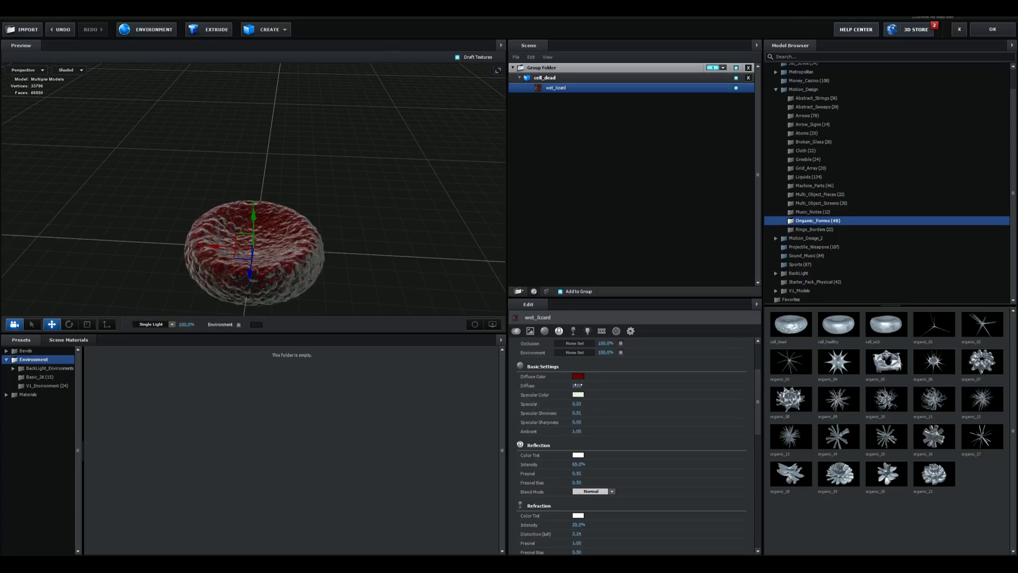
mouse_move(577, 385)
mouse_down()
mouse_move(591, 382)
mouse_move(560, 385)
mouse_move(574, 359)
mouse_up()
Step: Tint the wet_lizard material's reflection bright red and reduce the reflection intensity to about 9%
scroll(637, 410, down, 3)
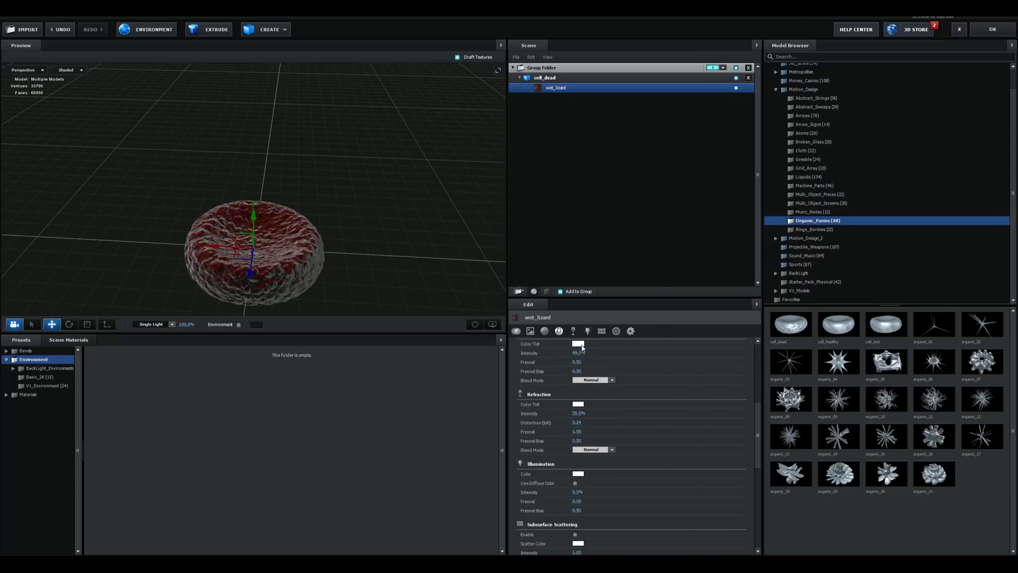
click(578, 344)
click(599, 327)
mouse_move(600, 329)
mouse_down()
mouse_move(600, 275)
mouse_move(641, 300)
mouse_up()
click(643, 400)
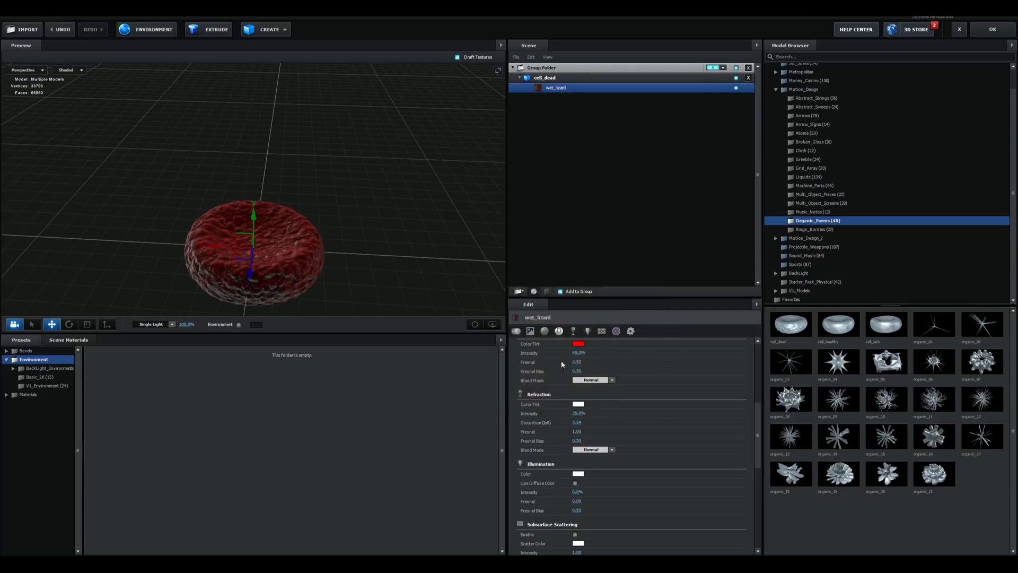
drag(582, 354, 568, 357)
scroll(708, 439, down, 2)
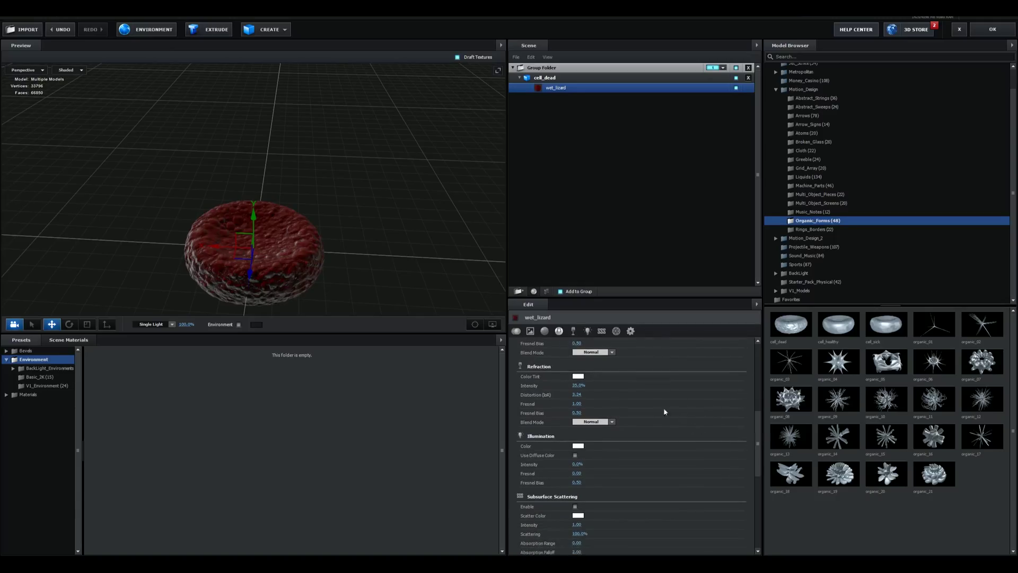
click(579, 377)
drag(593, 362, 485, 361)
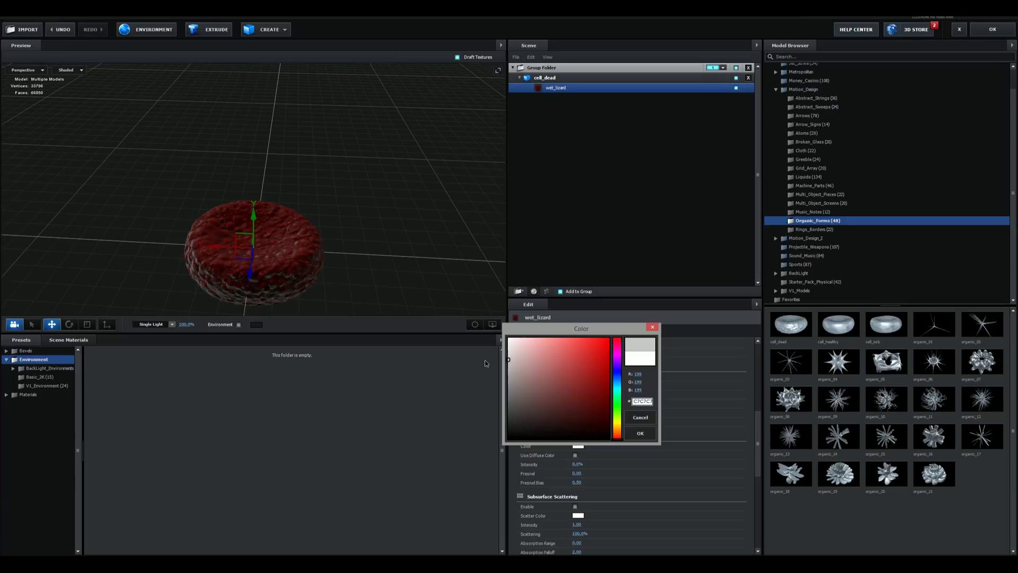
click(647, 420)
Step: Check the remaining wet_lizard material settings and the cell's underside, and apply the Element scene changes
scroll(673, 428, down, 6)
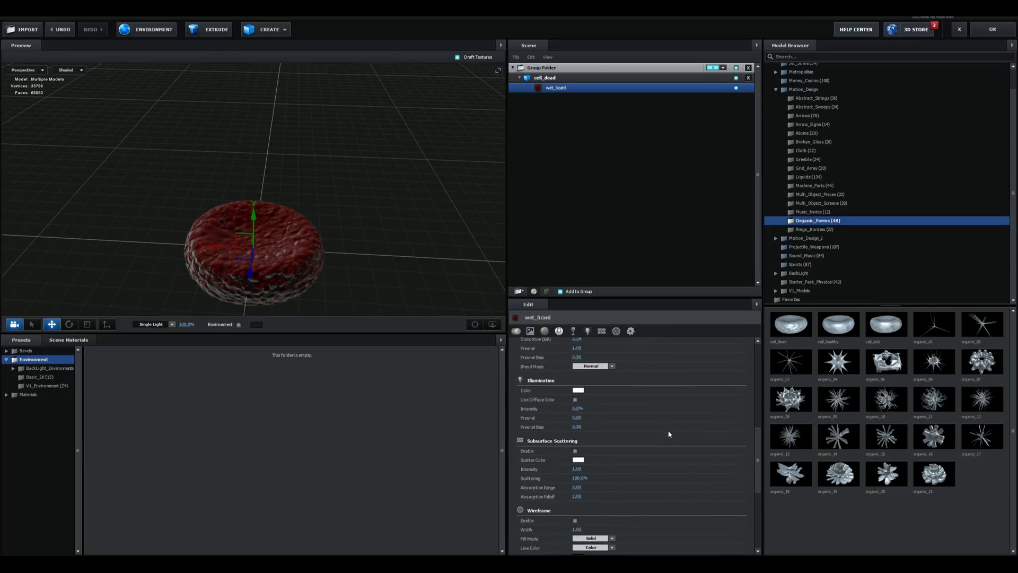
scroll(615, 391, down, 6)
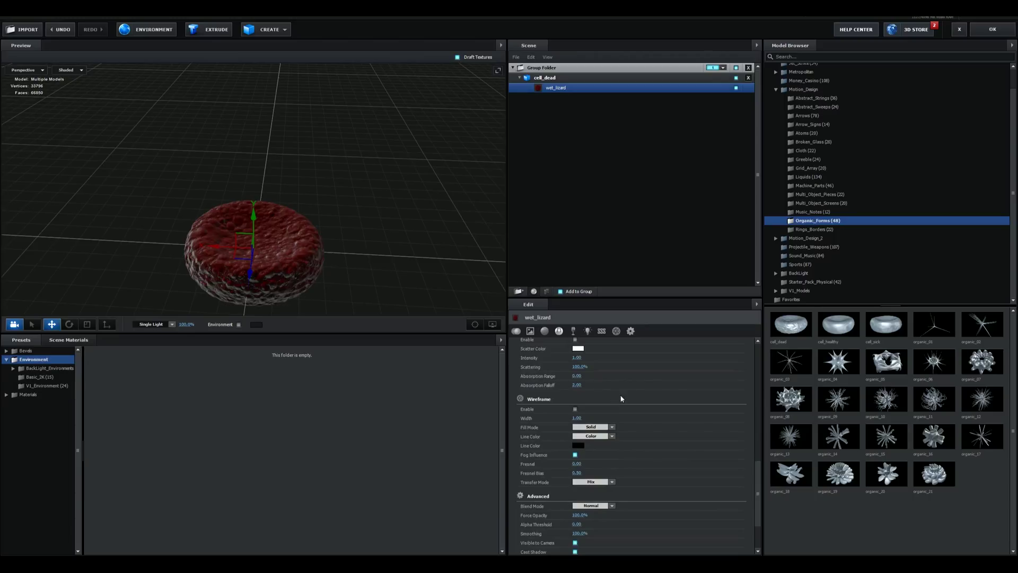
scroll(615, 397, down, 5)
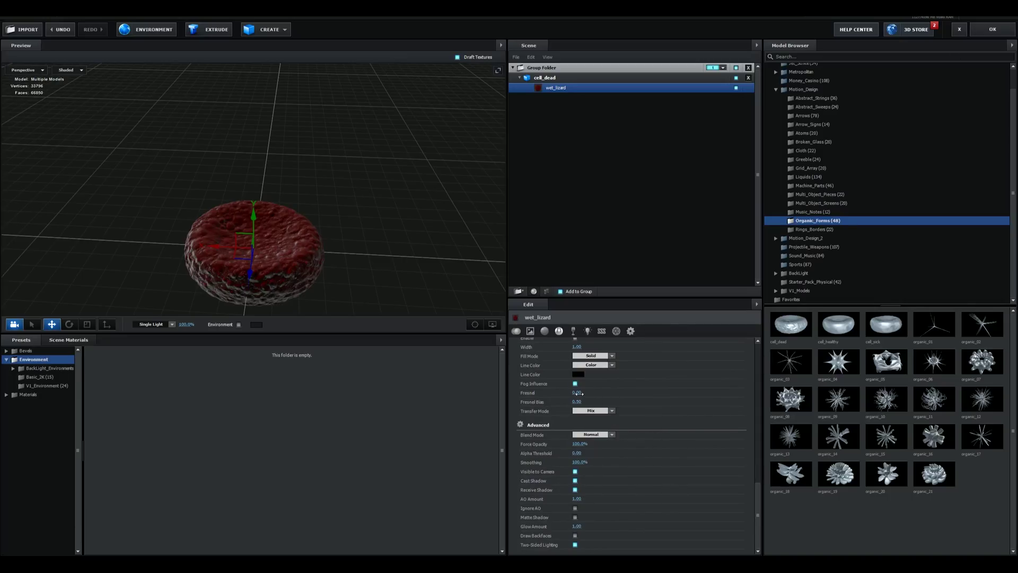
scroll(638, 470, up, 10)
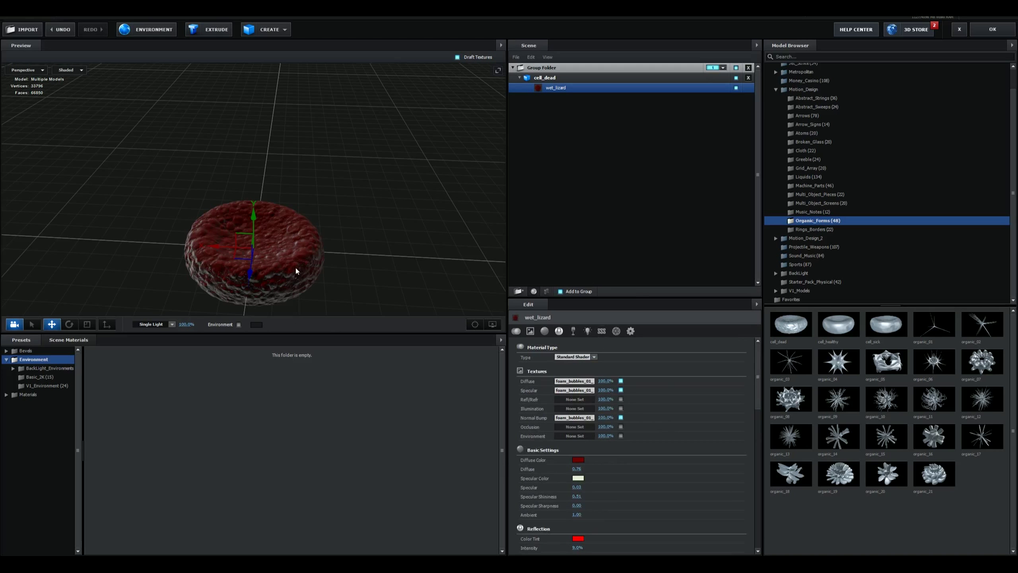
drag(299, 270, 303, 229)
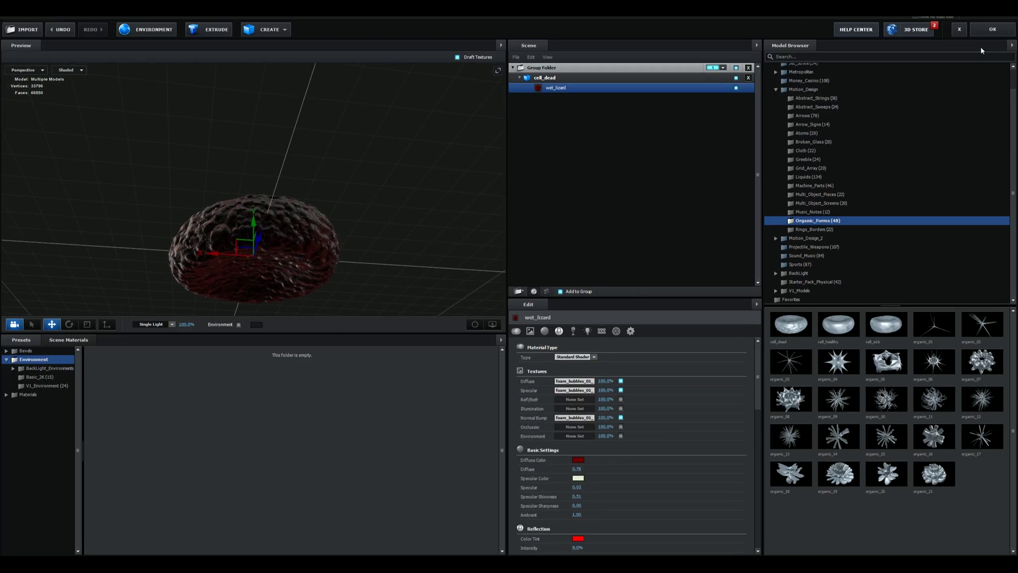
click(990, 29)
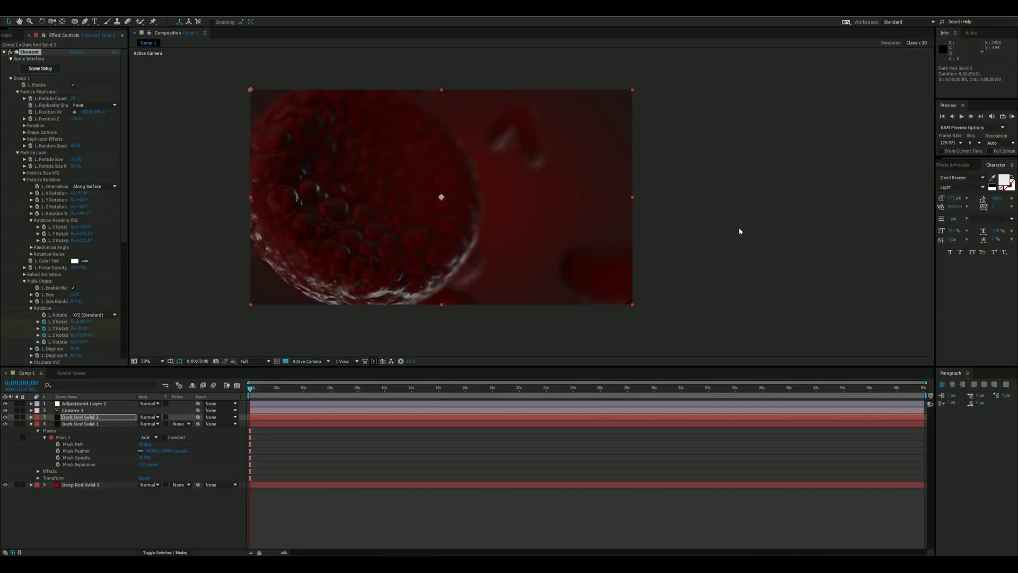
Step: Scrub through the timeline to review the cell animation with the new material, returning to the first frame
drag(248, 391, 304, 388)
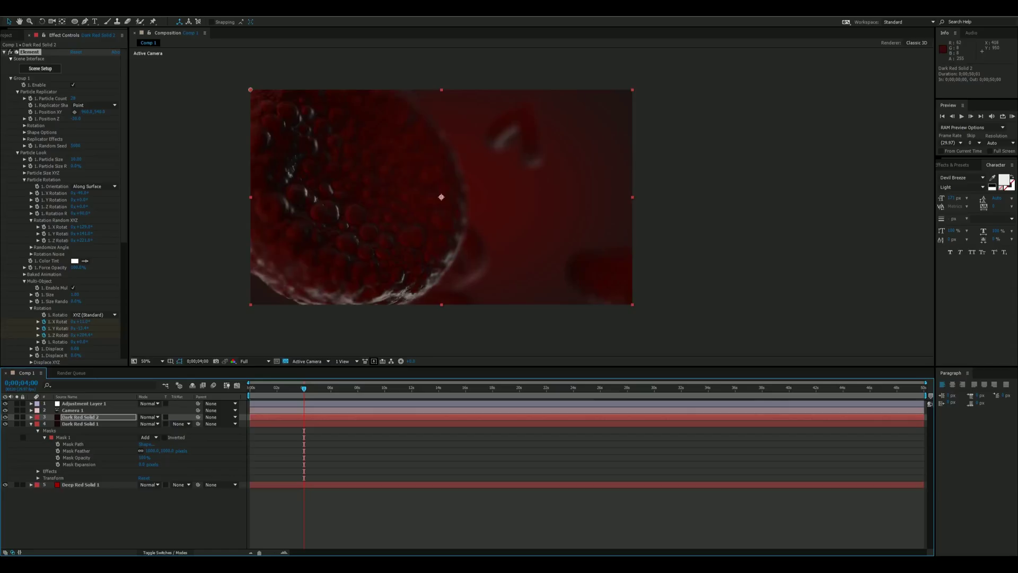
drag(333, 279, 323, 283)
click(52, 22)
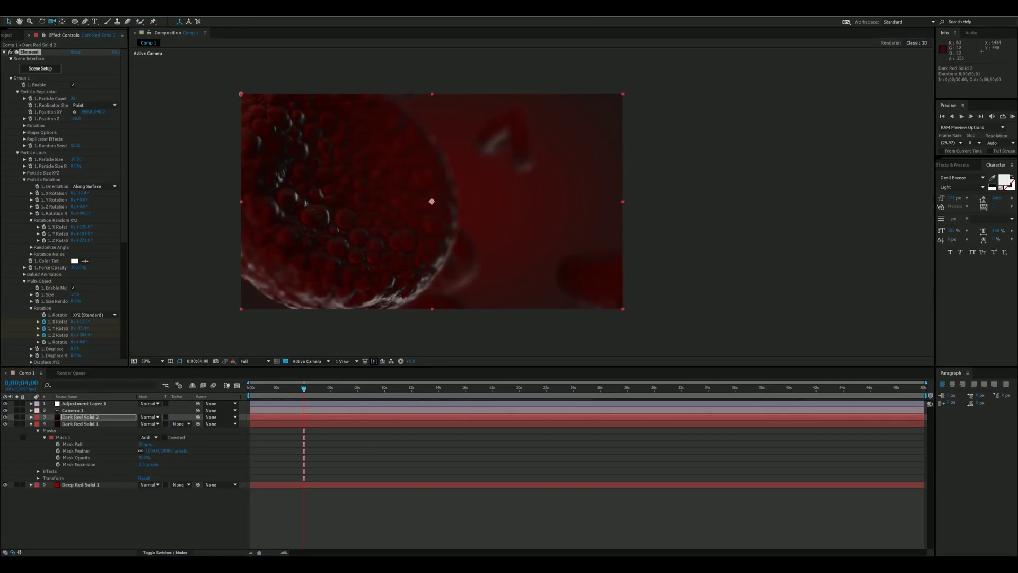
scroll(522, 192, down, 1)
scroll(521, 191, up, 1)
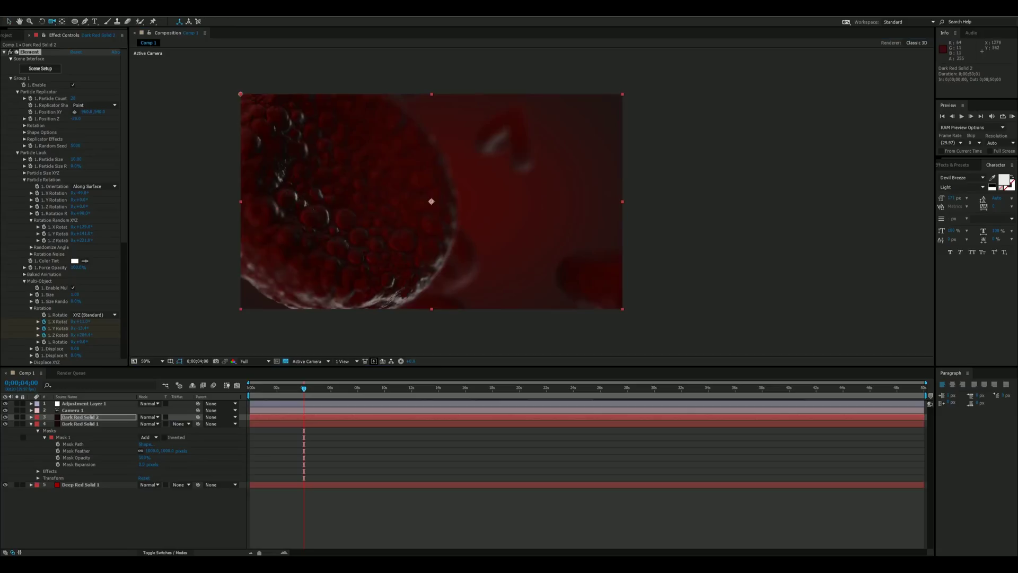
click(304, 387)
drag(305, 389, 415, 391)
key(Home)
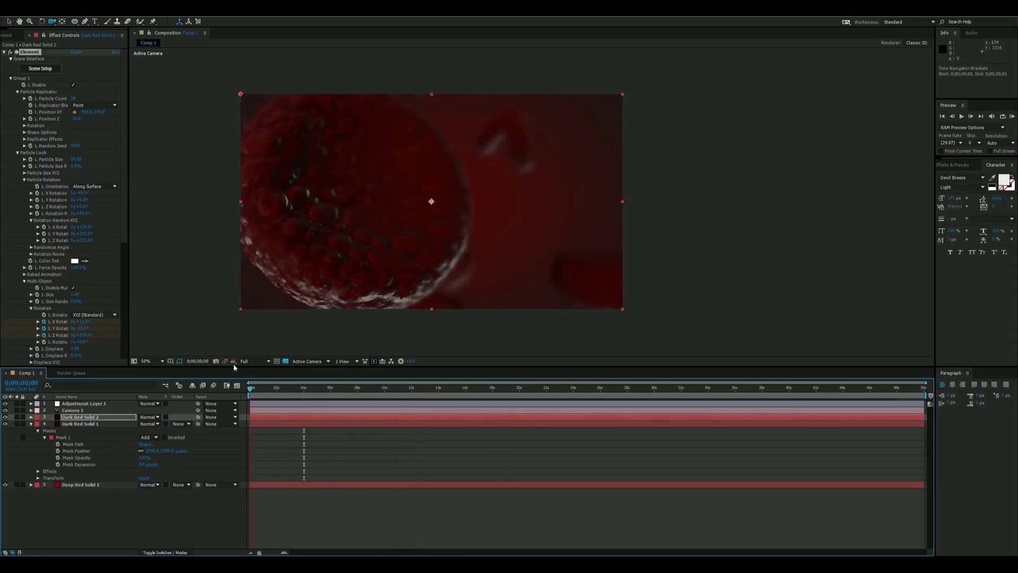
Step: Move Camera 1 away from the large cell to a new viewpoint among the blood cells at the first frame
scroll(634, 209, down, 1)
scroll(530, 212, up, 1)
drag(377, 354, 428, 249)
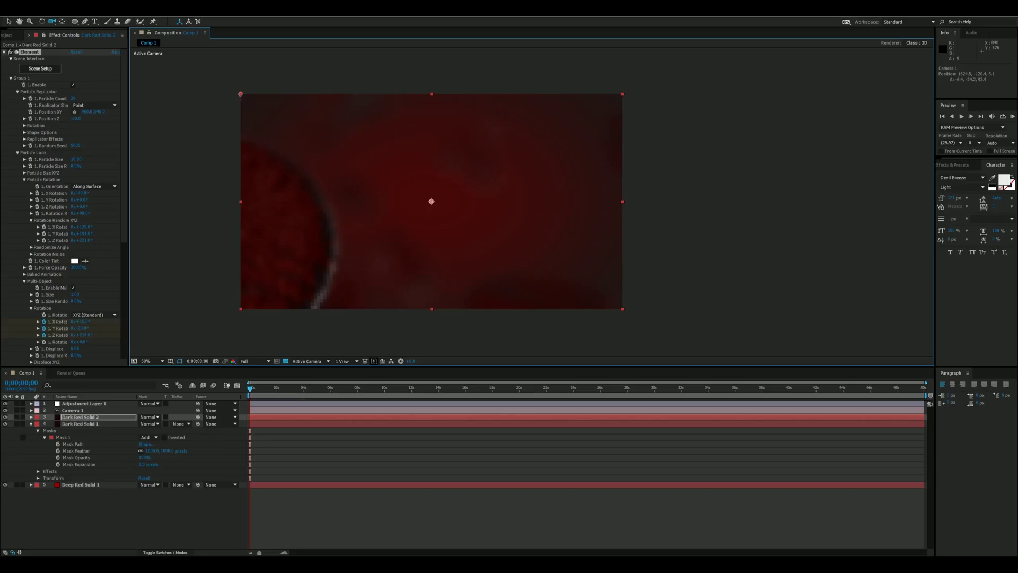
scroll(397, 286, down, 2)
drag(396, 284, 461, 257)
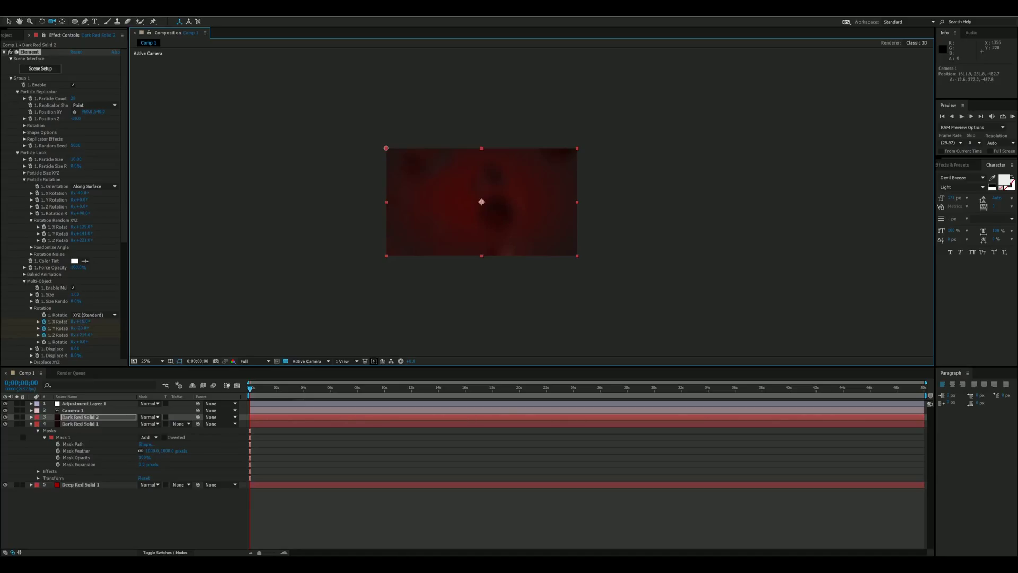
Step: Set the preview resolution to Quarter and move the camera back to a close view of the large cell
click(255, 361)
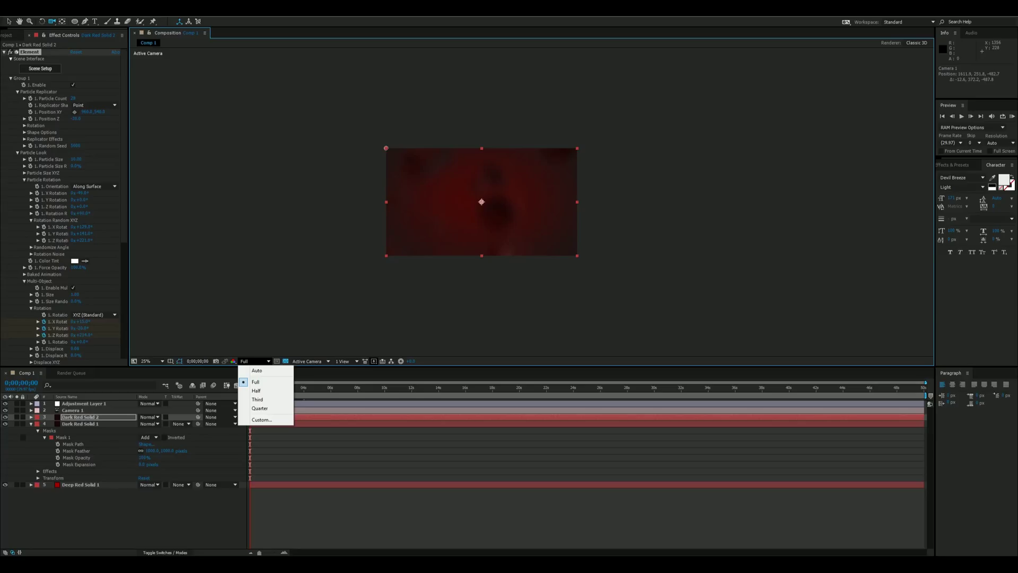
click(260, 408)
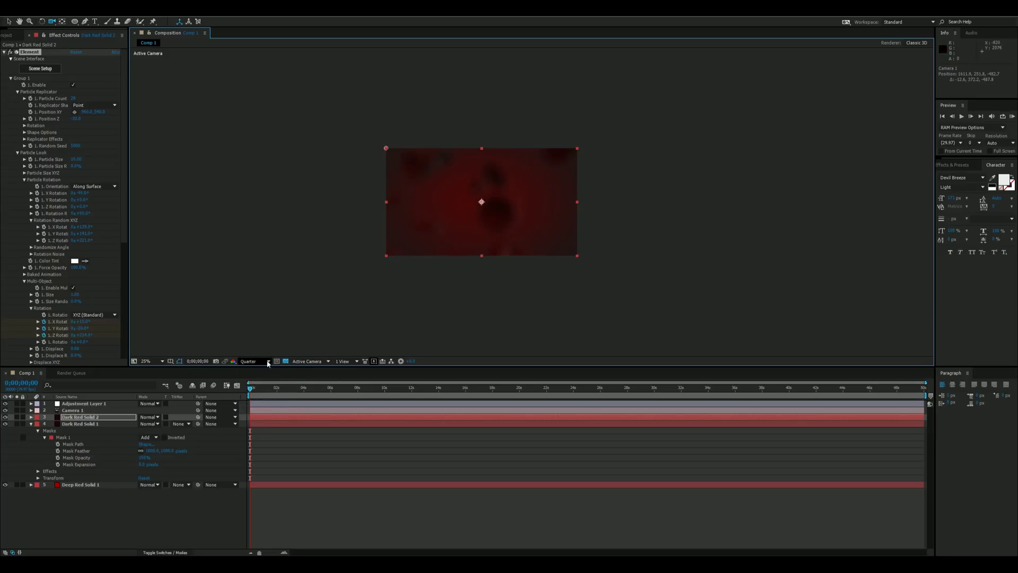
drag(408, 261, 436, 218)
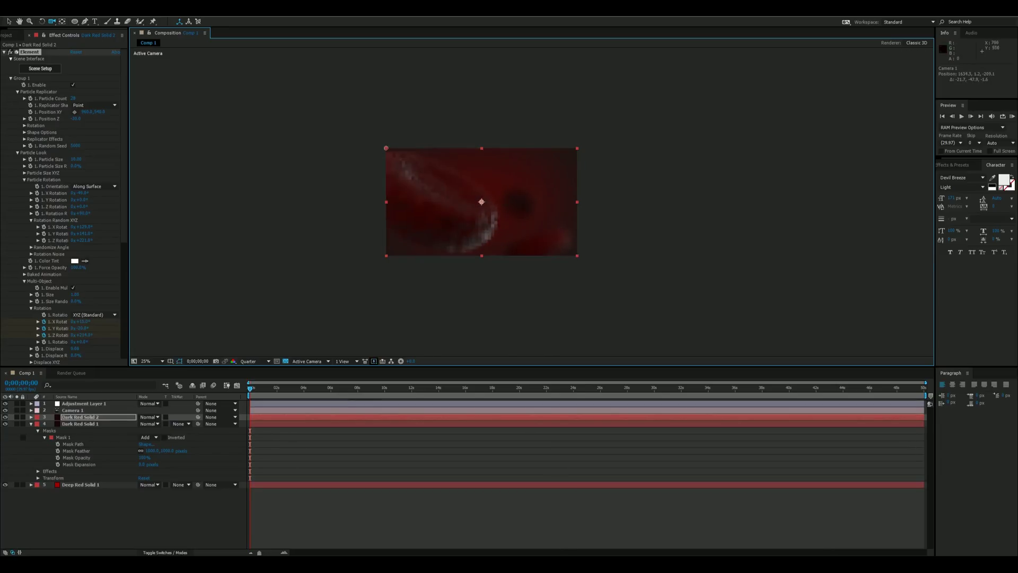
Step: Turn off Camera 1's depth of field and reposition the camera beside the large cell with smaller cells behind it
click(31, 410)
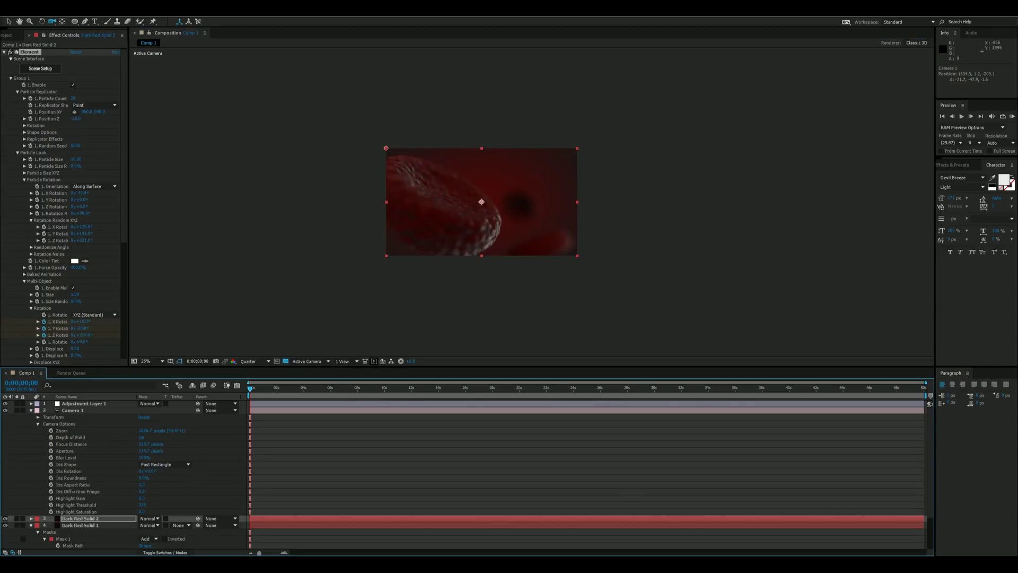
click(142, 438)
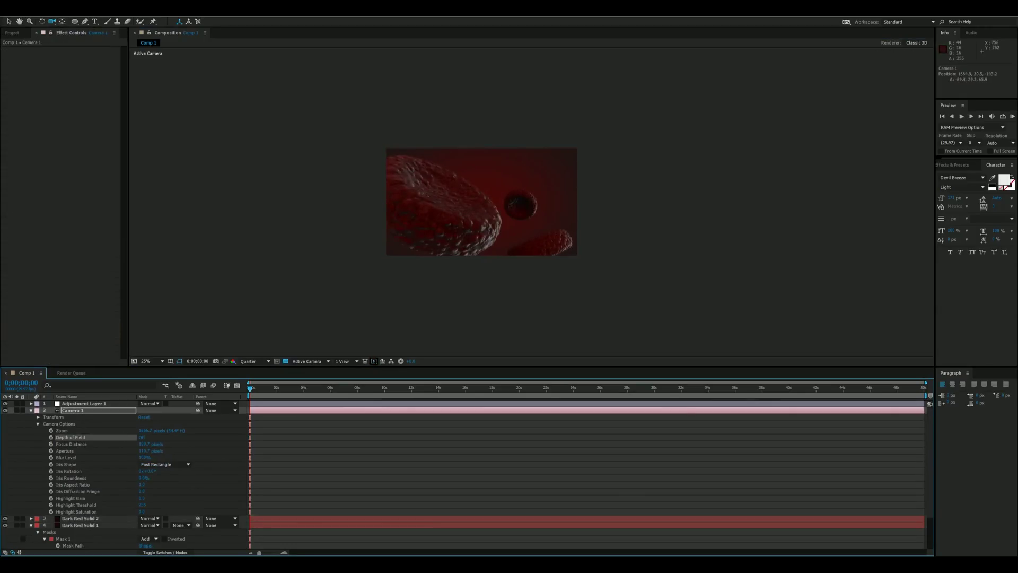
drag(462, 222, 359, 309)
Step: Turn on Camera 1's depth of field and shorten the focus distance to focus on the large foreground cell
click(142, 437)
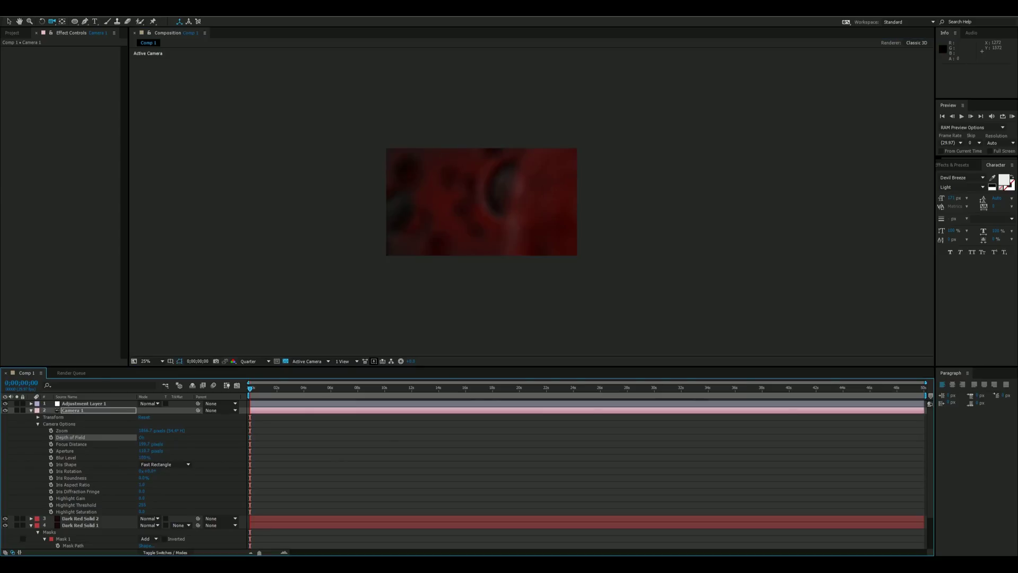
drag(144, 445, 144, 445)
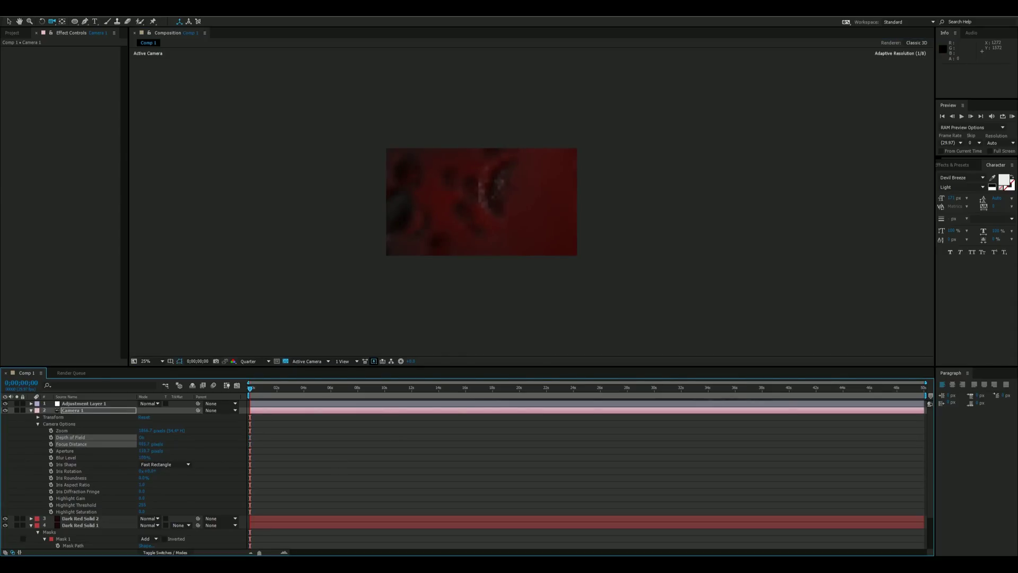
mouse_move(145, 444)
mouse_down()
mouse_move(47, 444)
mouse_move(133, 444)
mouse_up()
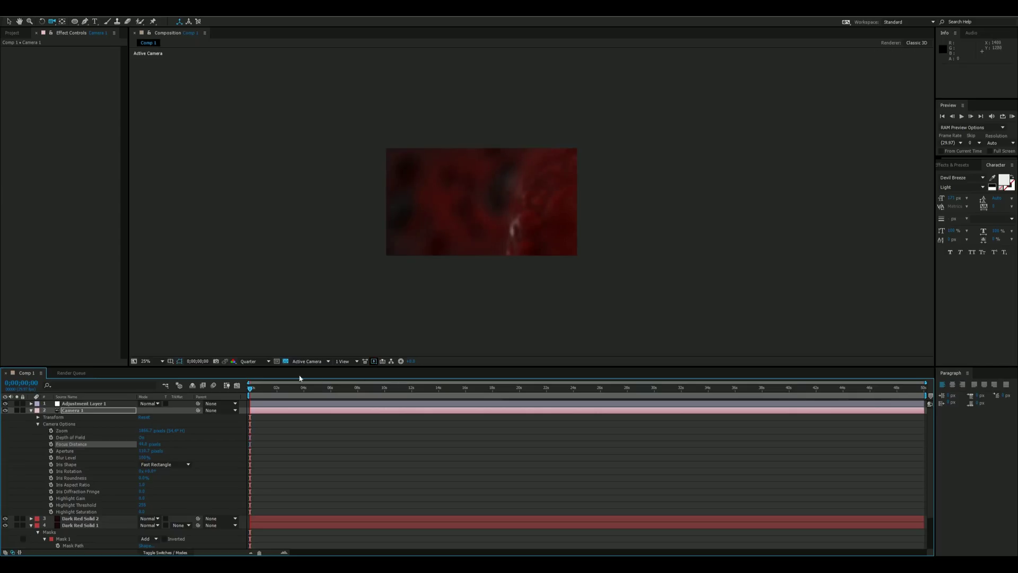
Step: At 0;00;07;26, reposition Camera 1 around the large cell and increase its focus distance to sharpen the cell's near edge
drag(250, 388, 356, 393)
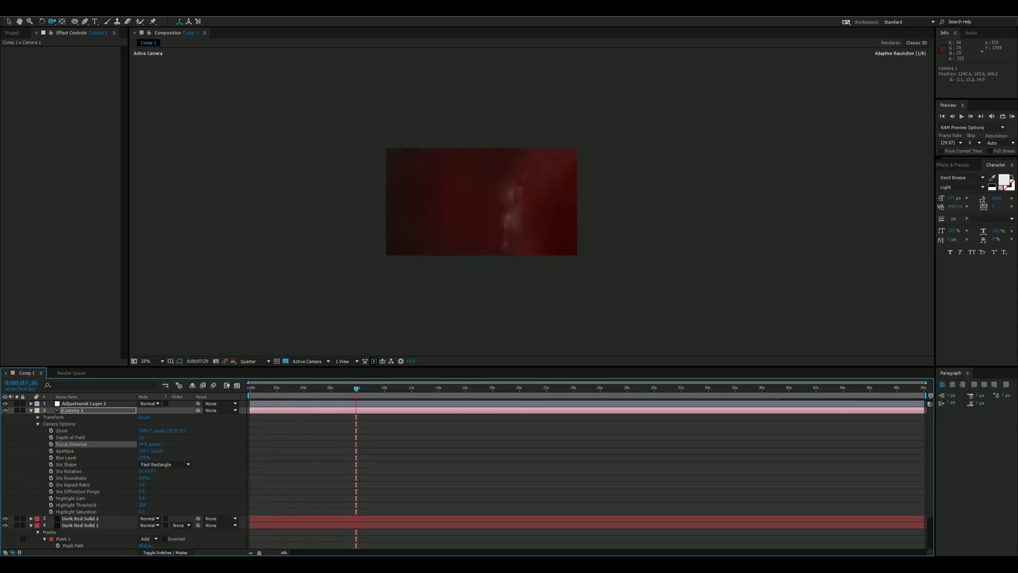
drag(442, 278, 461, 279)
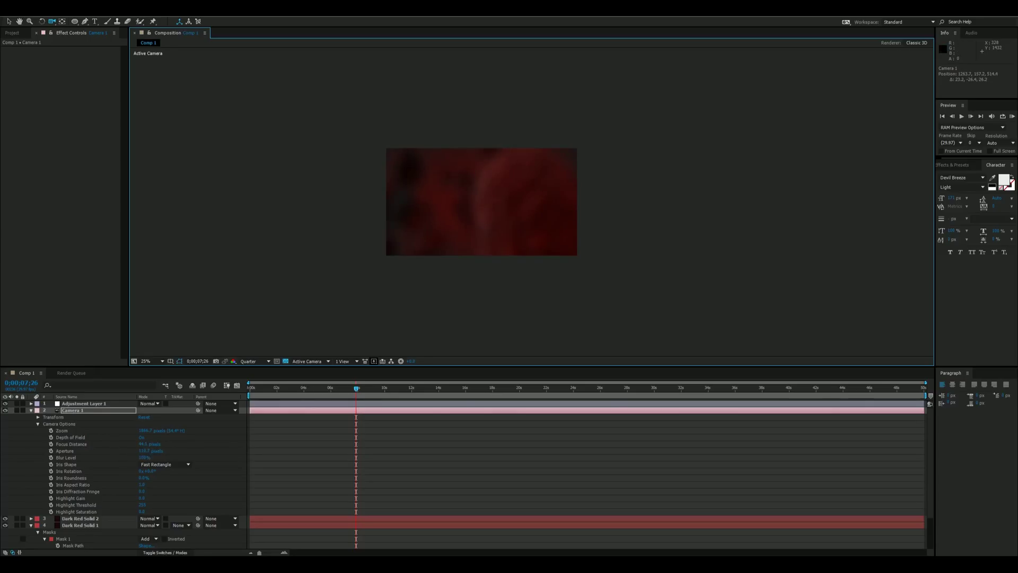
mouse_move(144, 445)
mouse_down()
mouse_move(169, 445)
mouse_move(149, 444)
mouse_move(160, 446)
mouse_up()
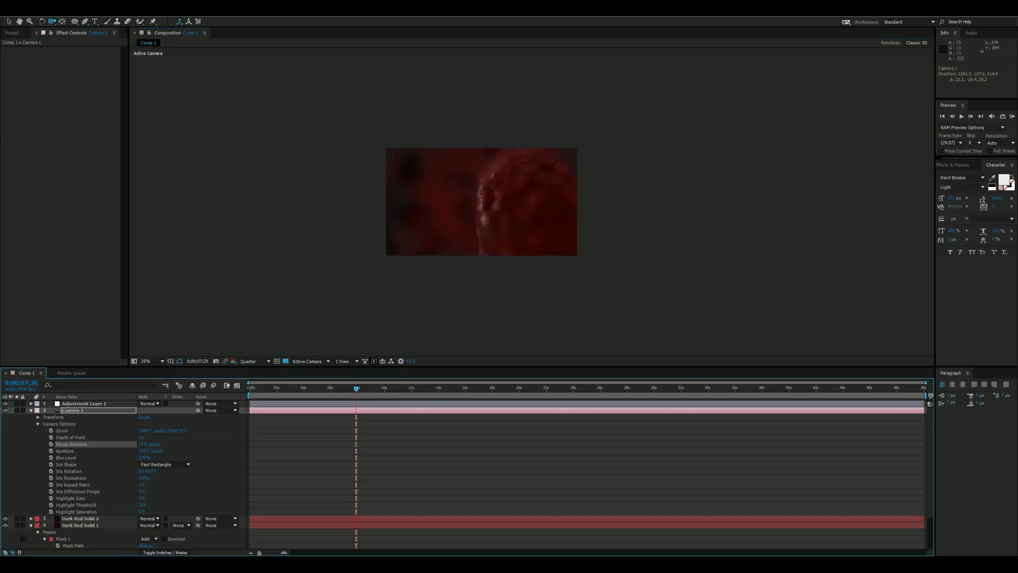
scroll(411, 221, up, 2)
mouse_move(411, 212)
mouse_down()
mouse_move(452, 204)
mouse_move(424, 211)
mouse_up()
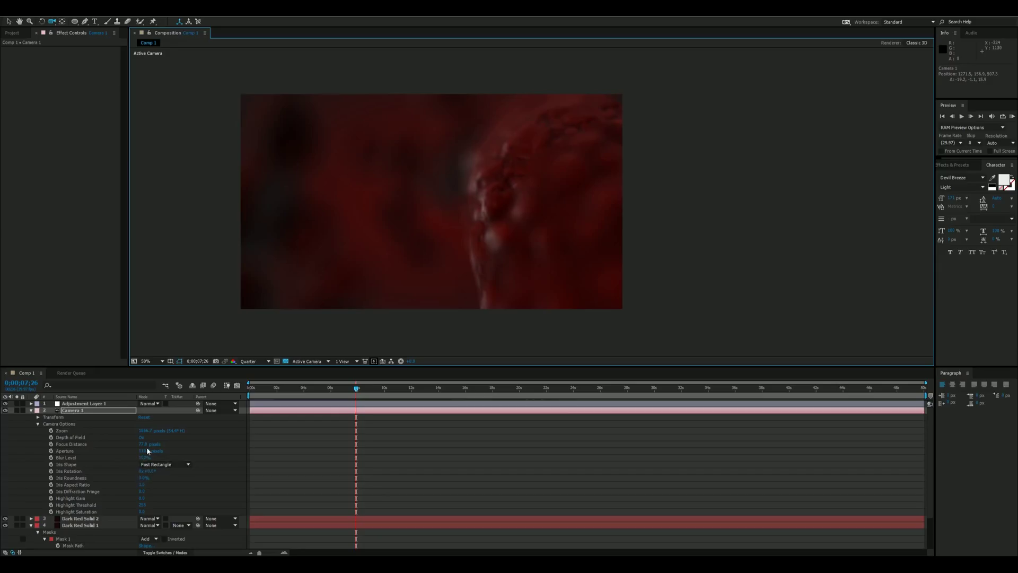
Step: Reduce Camera 1's aperture to soften the depth-of-field blur, and reframe the large cell against the smaller background cells
drag(151, 451, 129, 451)
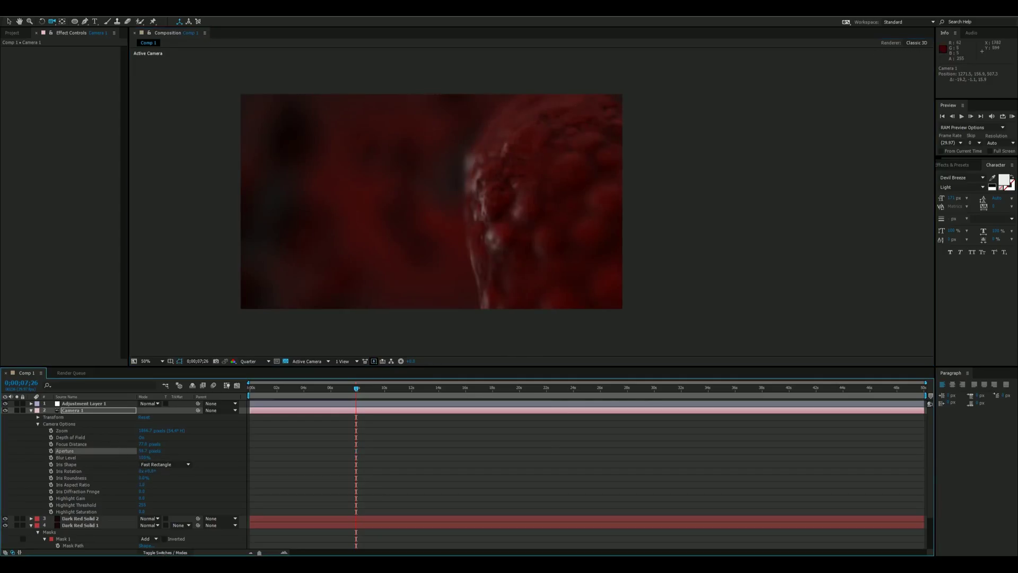
scroll(532, 204, down, 2)
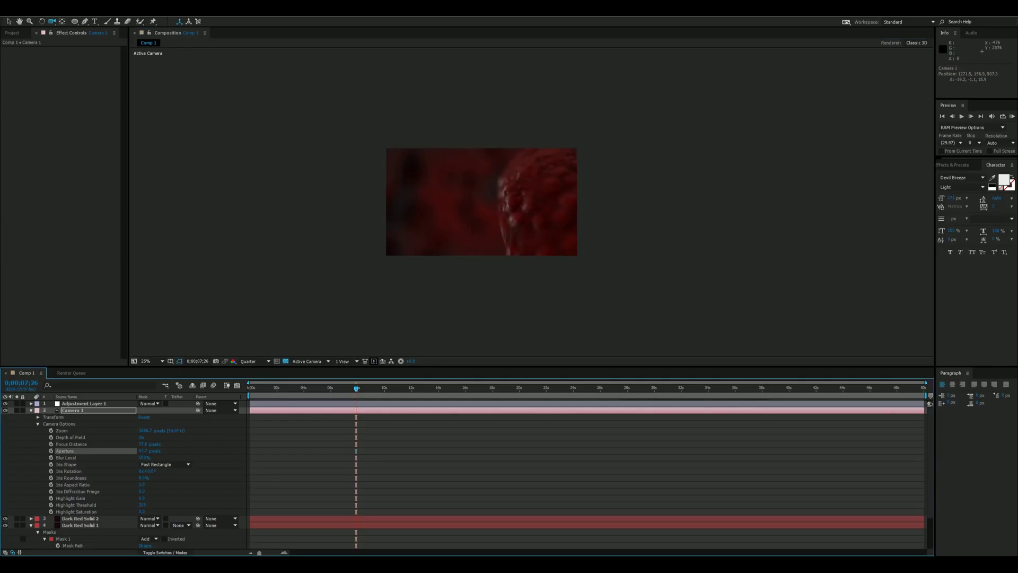
drag(143, 451, 125, 451)
drag(459, 250, 468, 243)
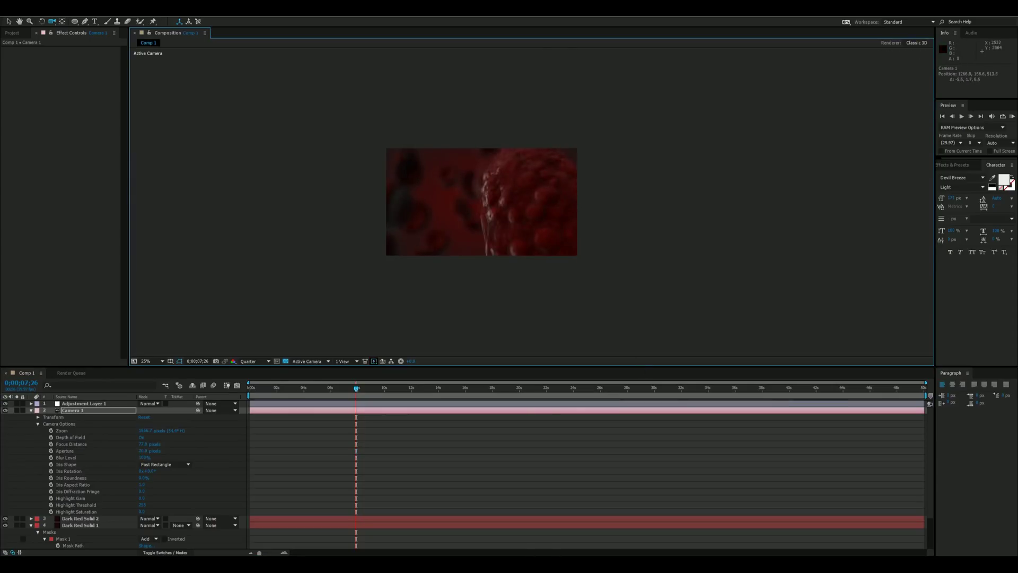
key(period)
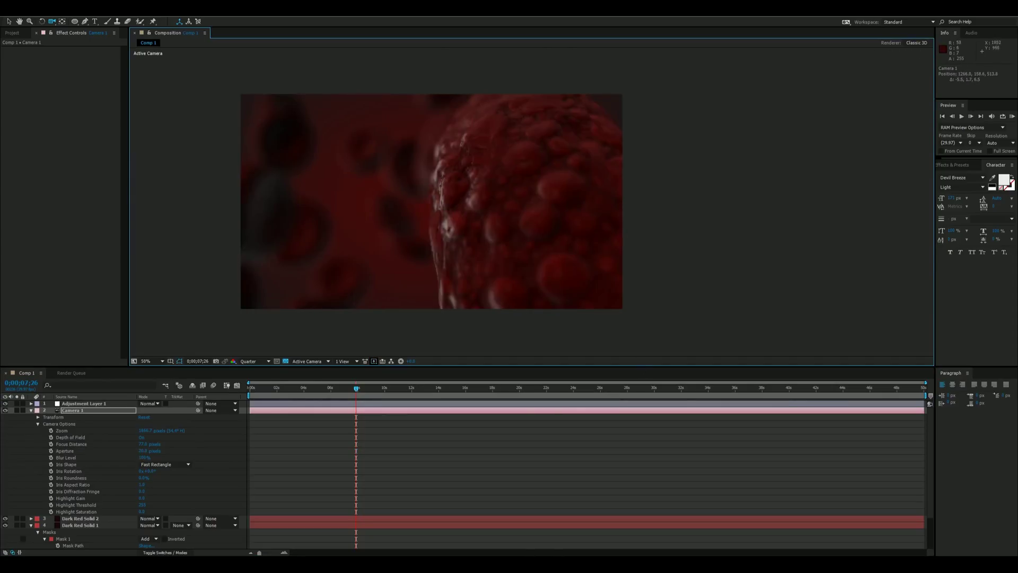
key(v)
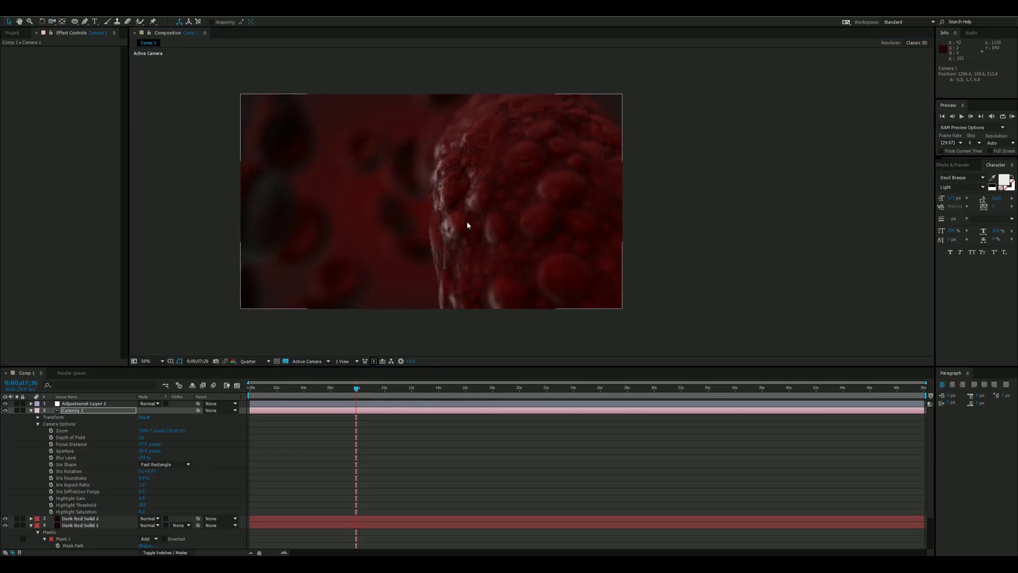
scroll(467, 226, up, 1)
scroll(518, 220, down, 1)
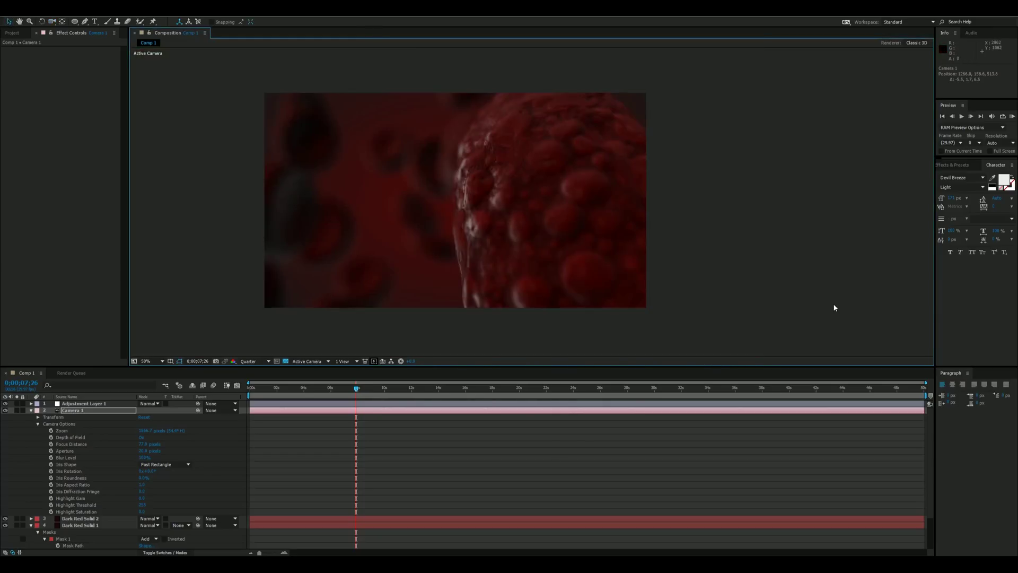